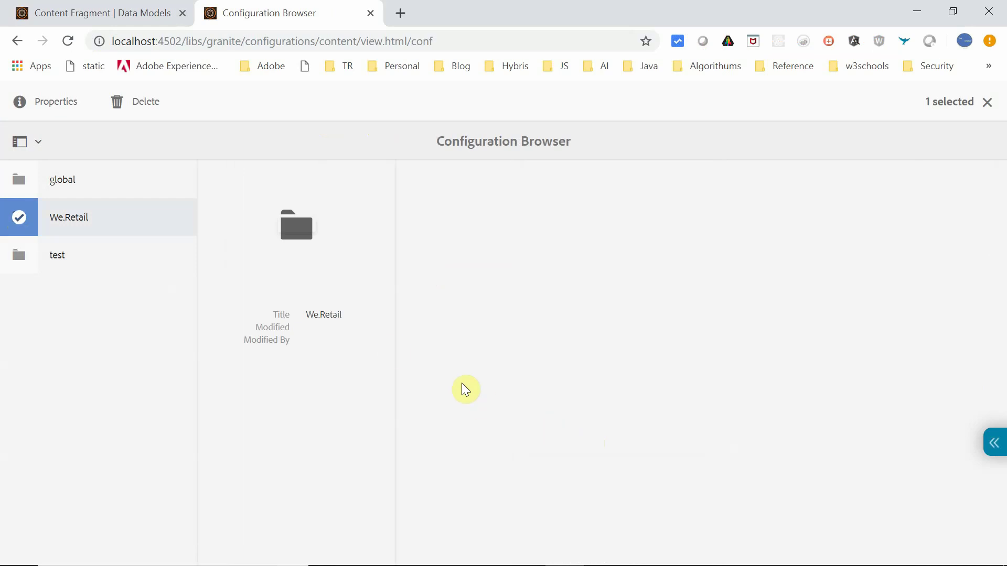
Check which features are enabled in the We.Retail configuration's properties, and leave without saving.
left_click(54, 110)
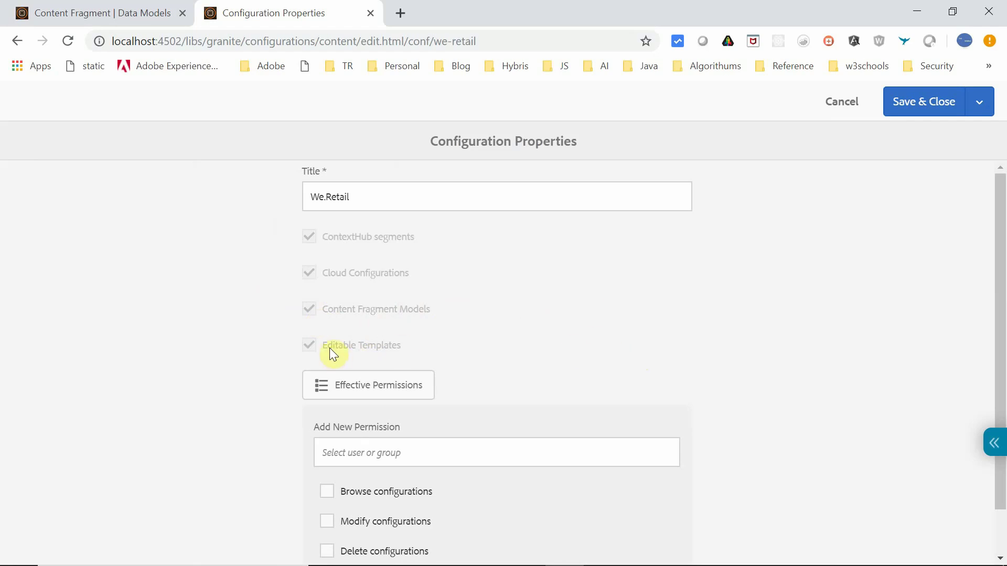
left_click(843, 103)
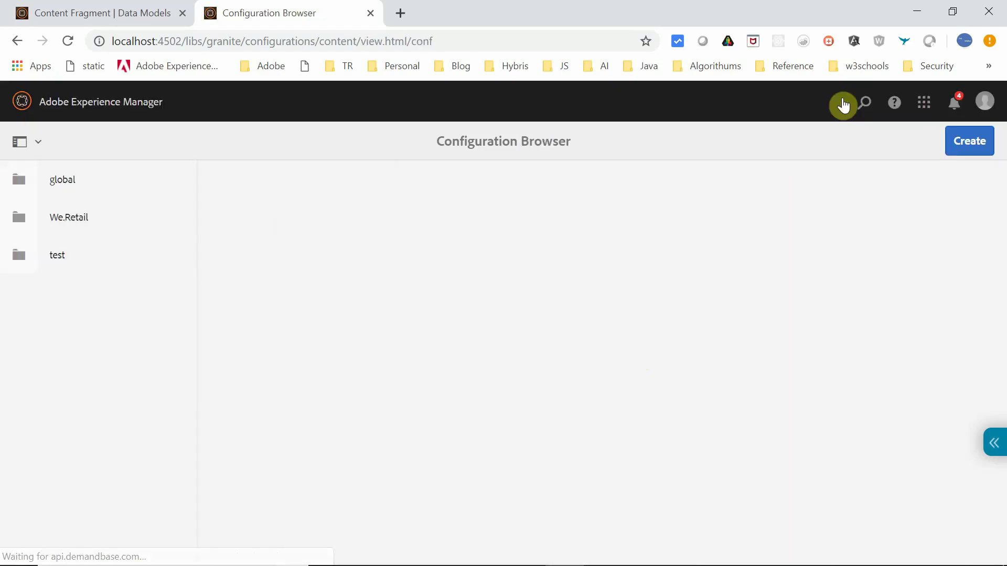
Go to the Content Fragment Models among the Assets tools and open the We.Retail folder.
left_click(130, 109)
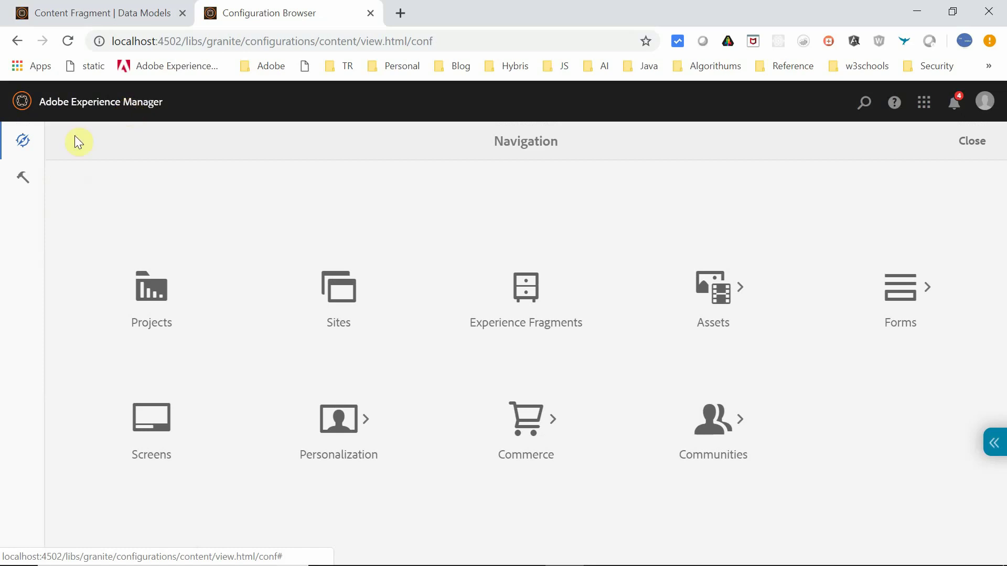
left_click(20, 179)
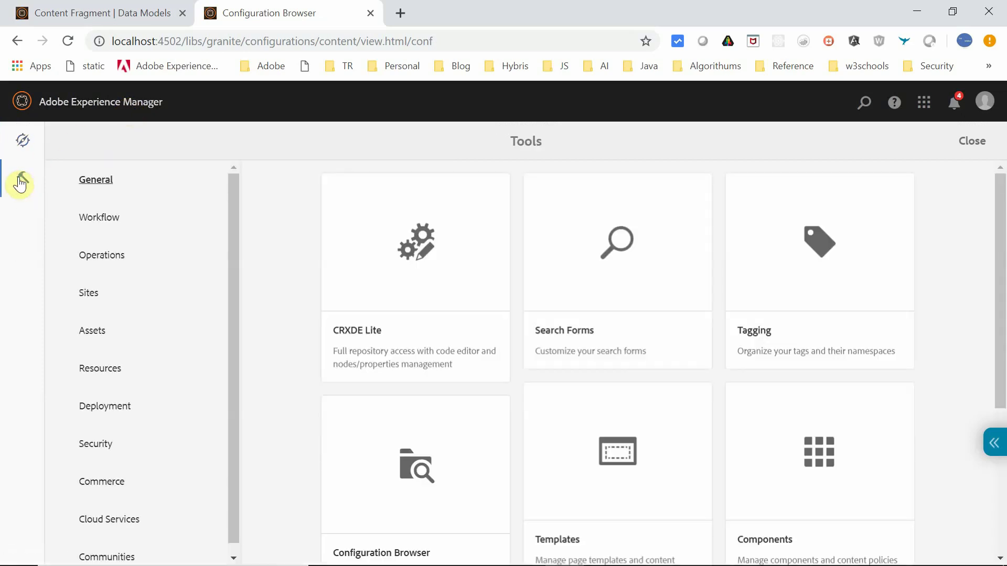
left_click(100, 340)
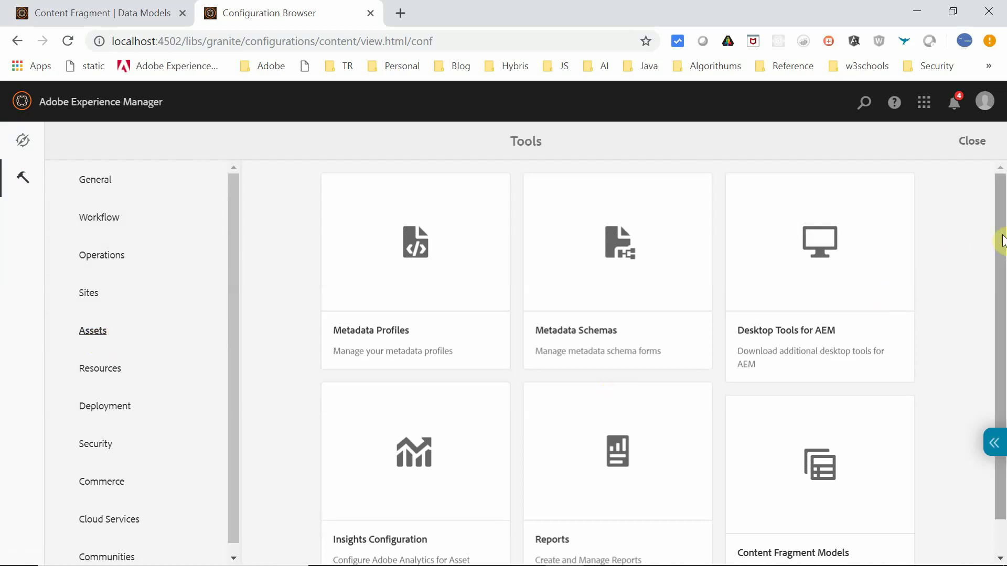
scroll(1003, 242, "down", 1)
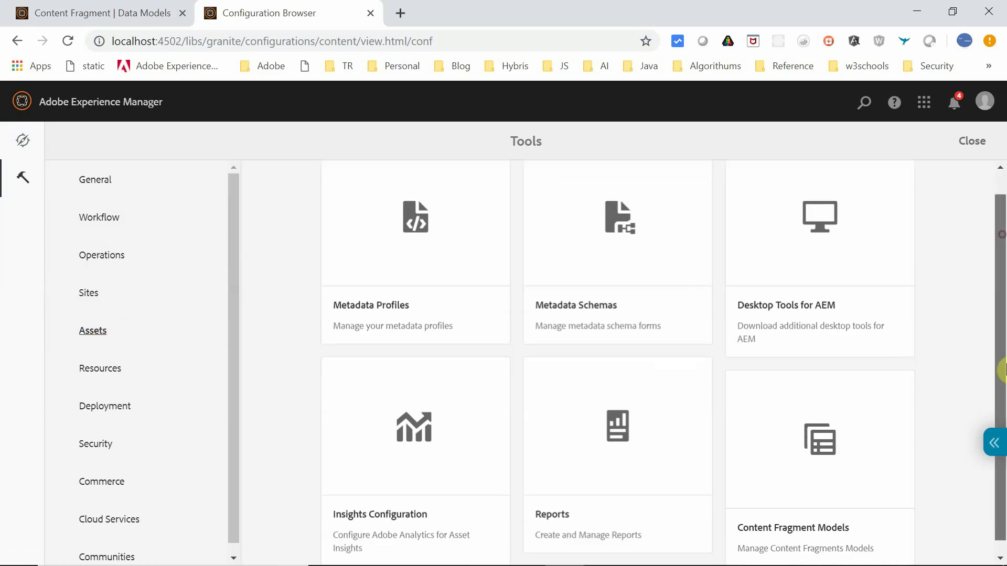
left_click(822, 422)
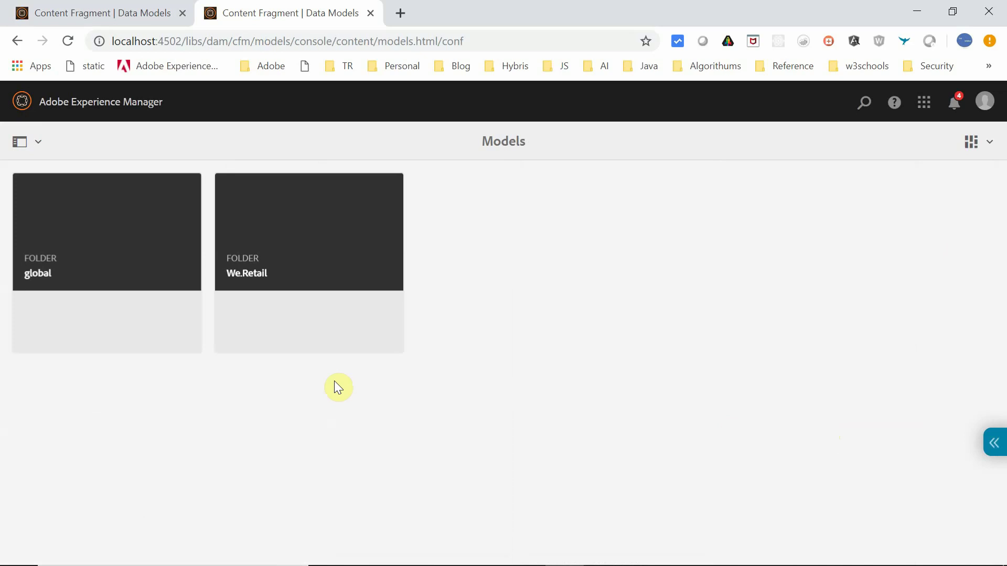
left_click(248, 232)
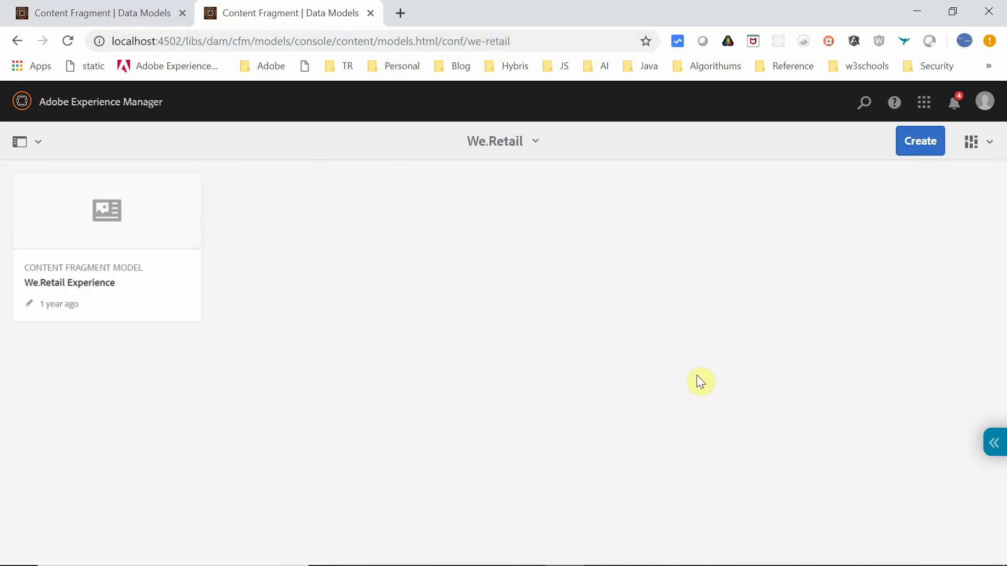
Create a content fragment model titled test-api-model in the We.Retail folder and open it for editing.
left_click(919, 141)
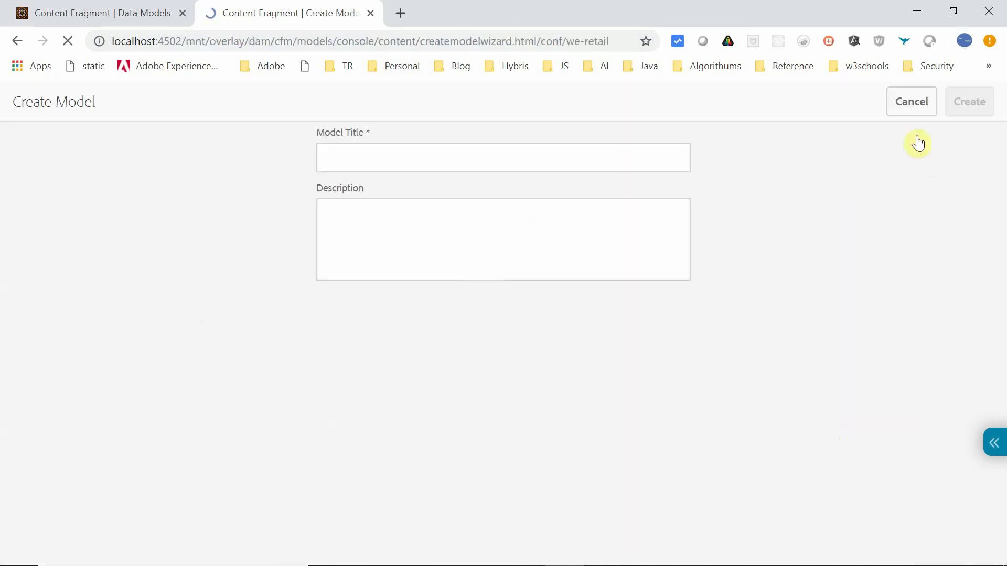
left_click(375, 153)
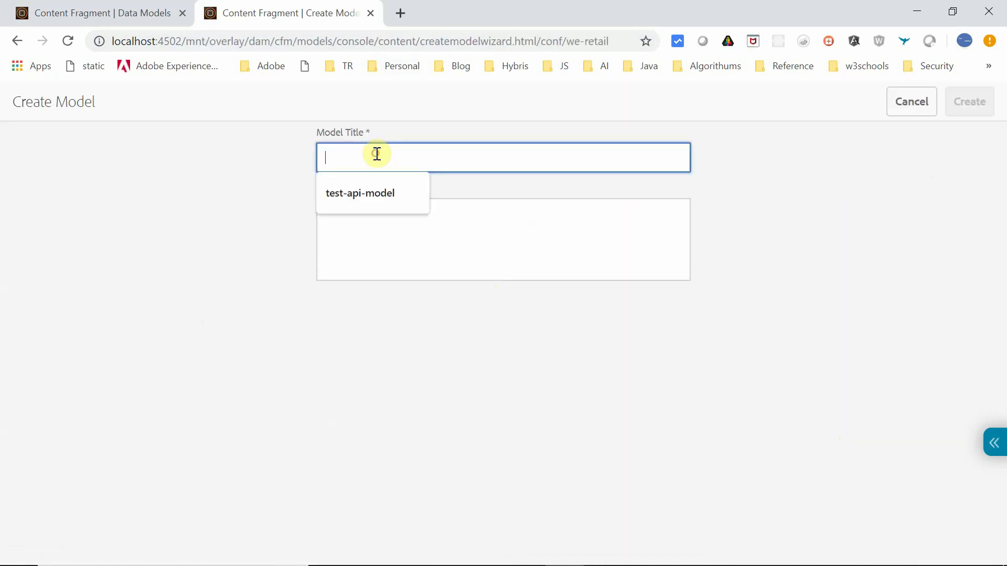
left_click(362, 200)
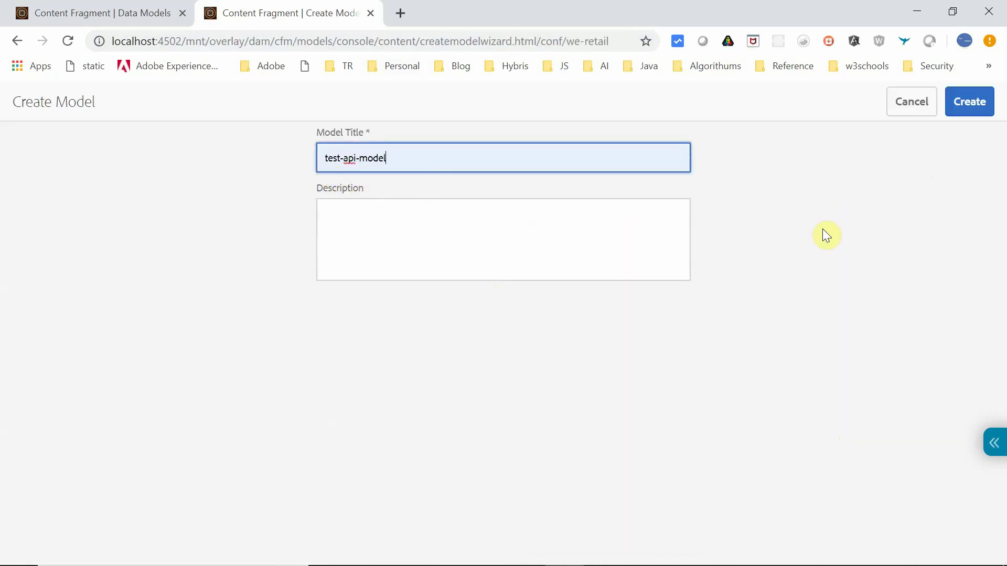
left_click(971, 103)
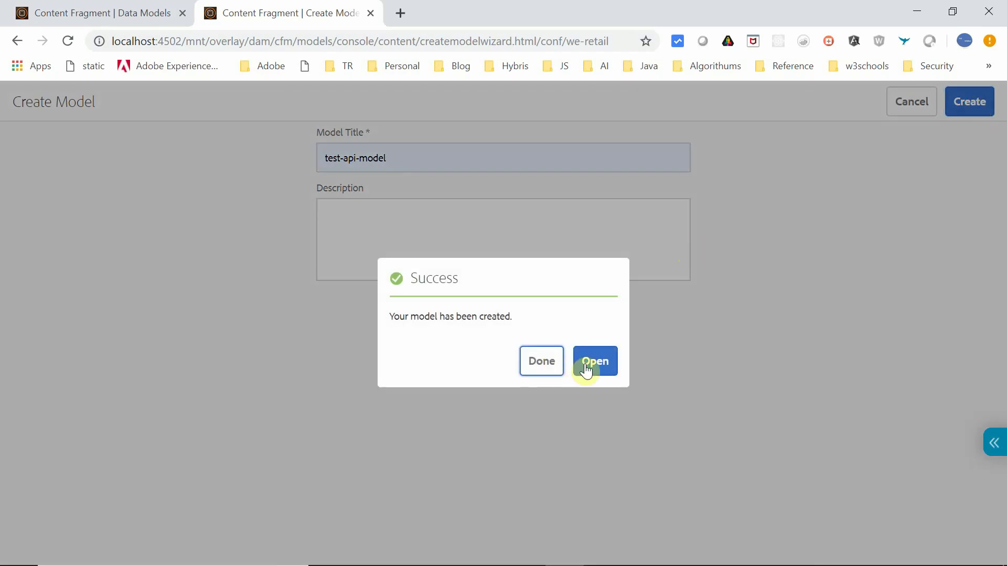
left_click(598, 365)
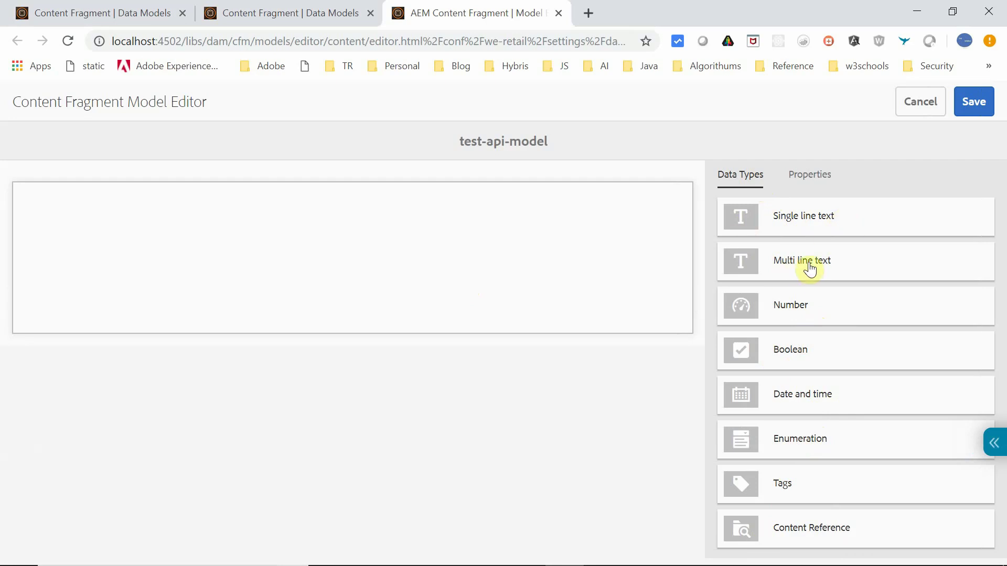
Add a multi line text field to the model with label "sample data" and property name "sampledata", and save the model.
left_click_drag(726, 270, 157, 218)
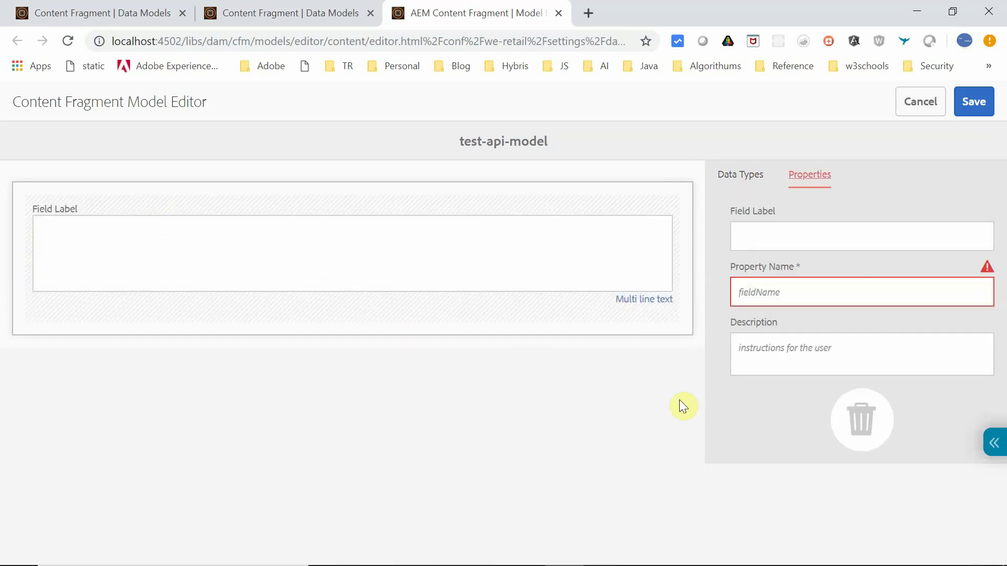
left_click(767, 235)
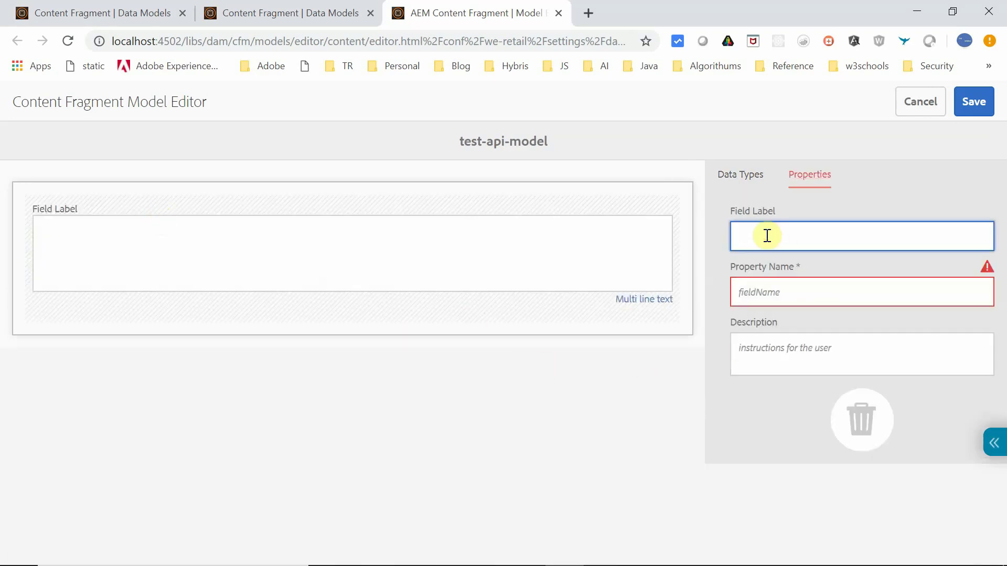
type("sampledata")
left_click(774, 292)
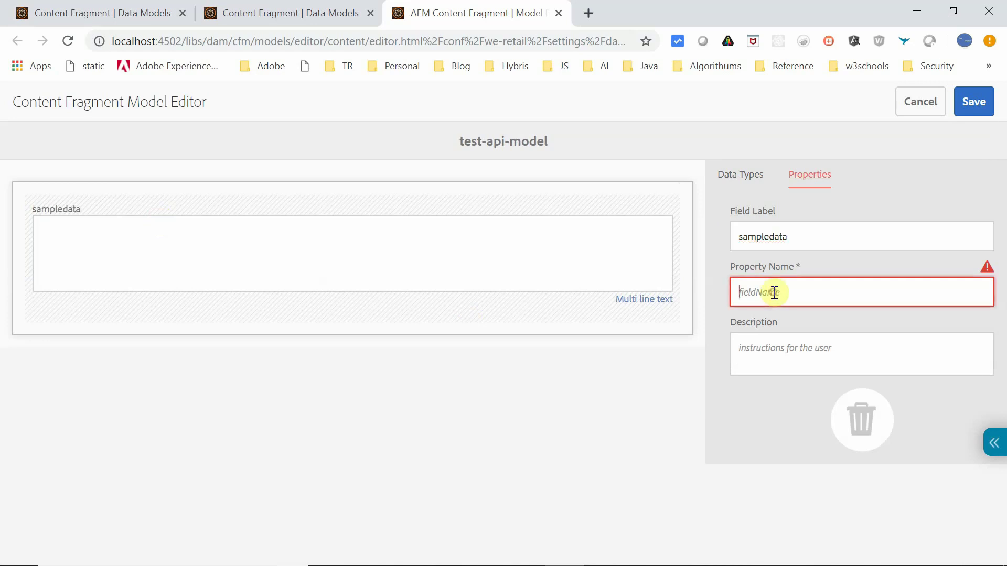
type("sampledata")
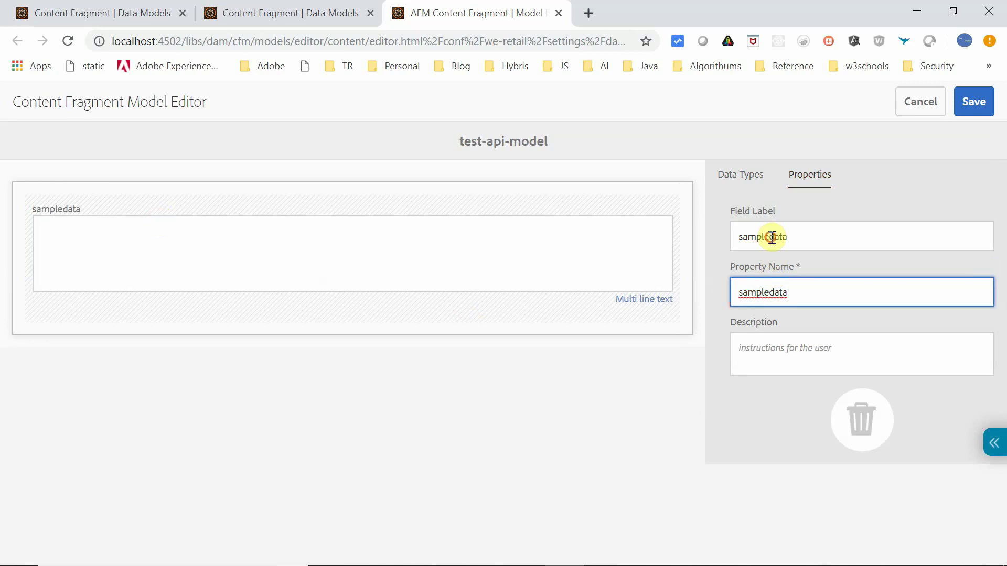
left_click(773, 238)
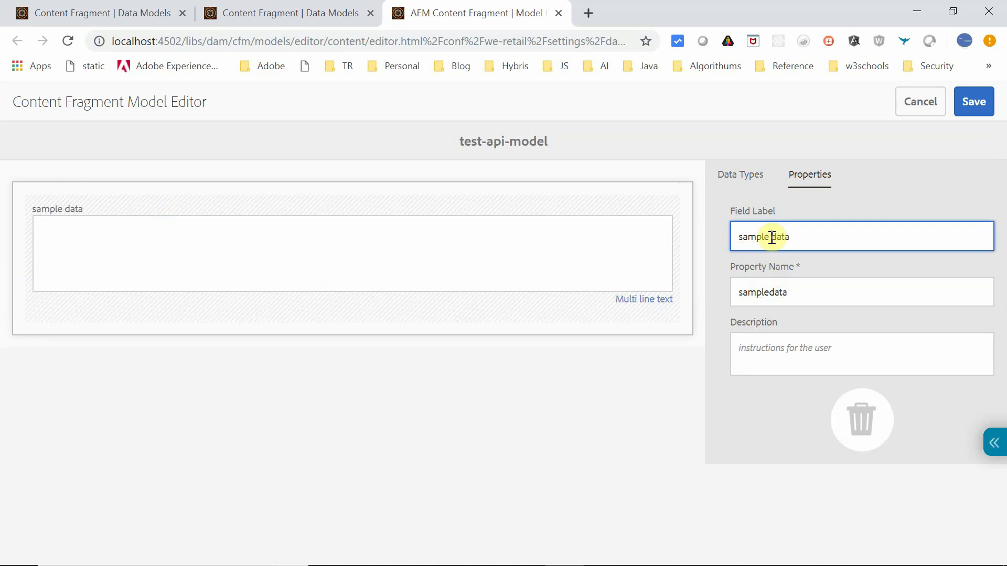
left_click(972, 108)
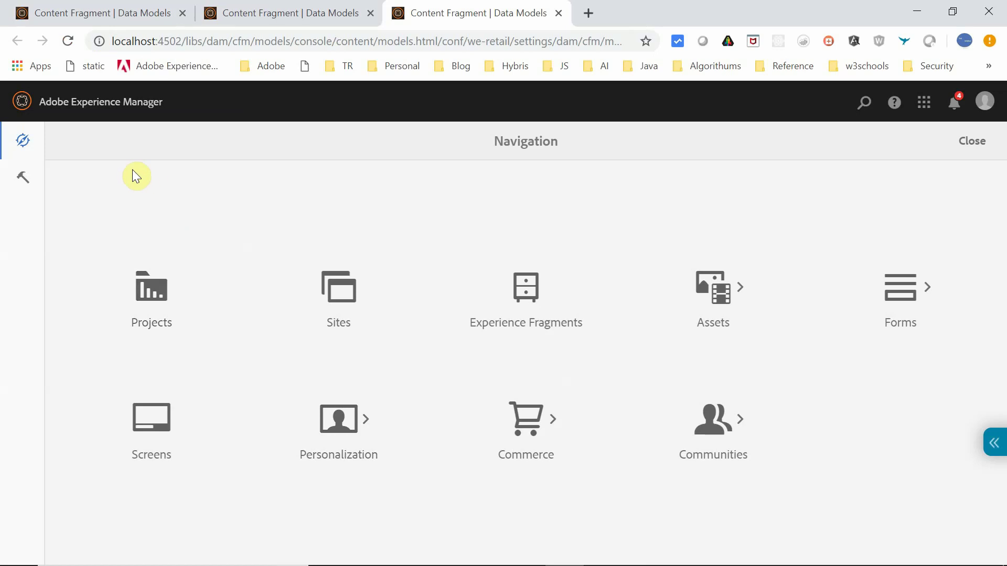
Check the cloud configuration in the We.Retail site's advanced page properties, and leave without saving.
left_click(362, 299)
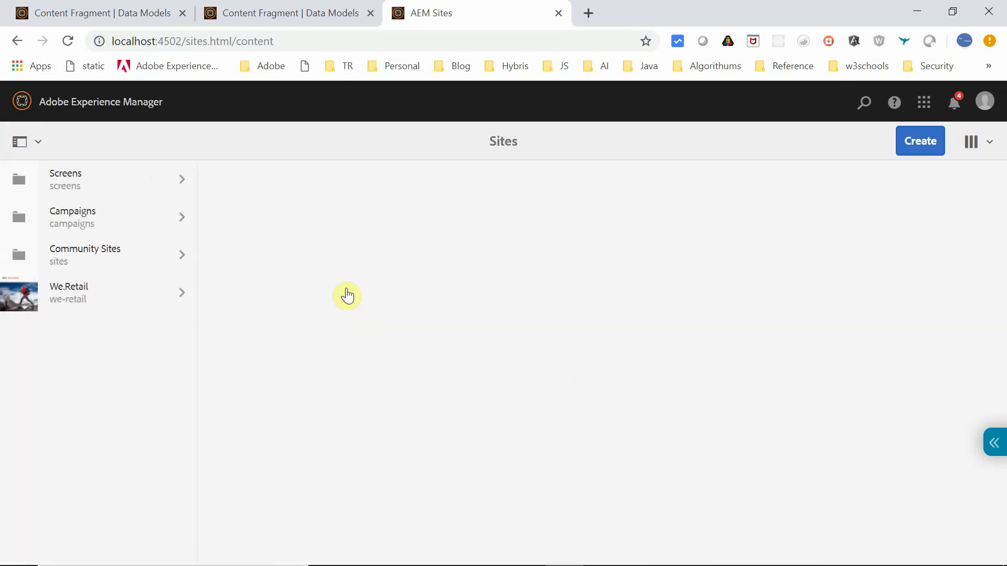
left_click(20, 295)
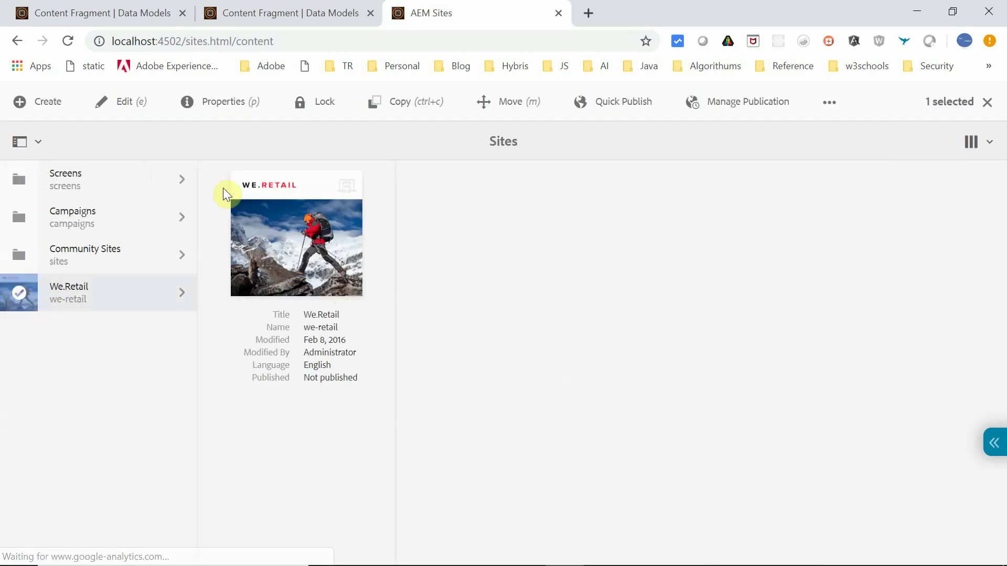
left_click(219, 107)
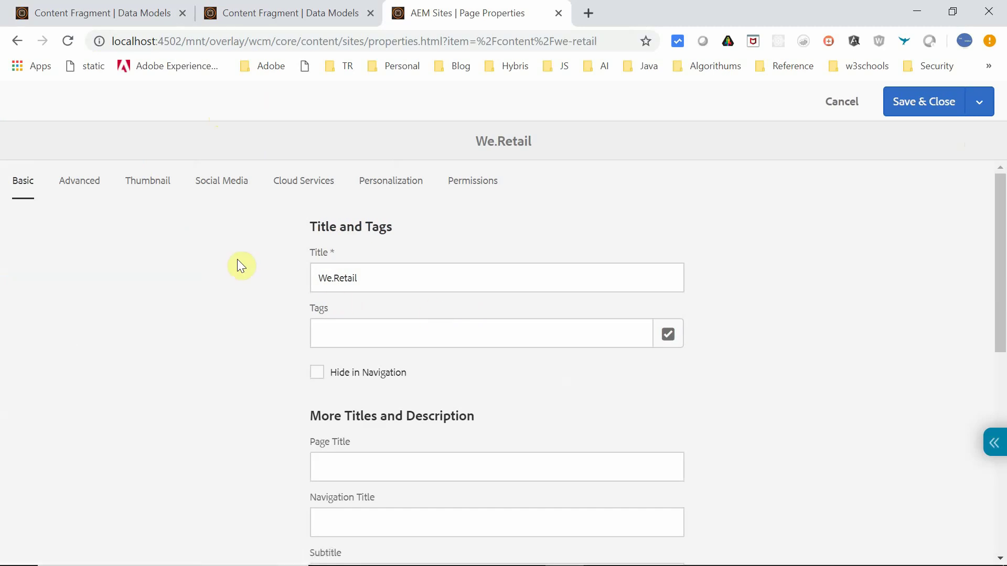
left_click(65, 180)
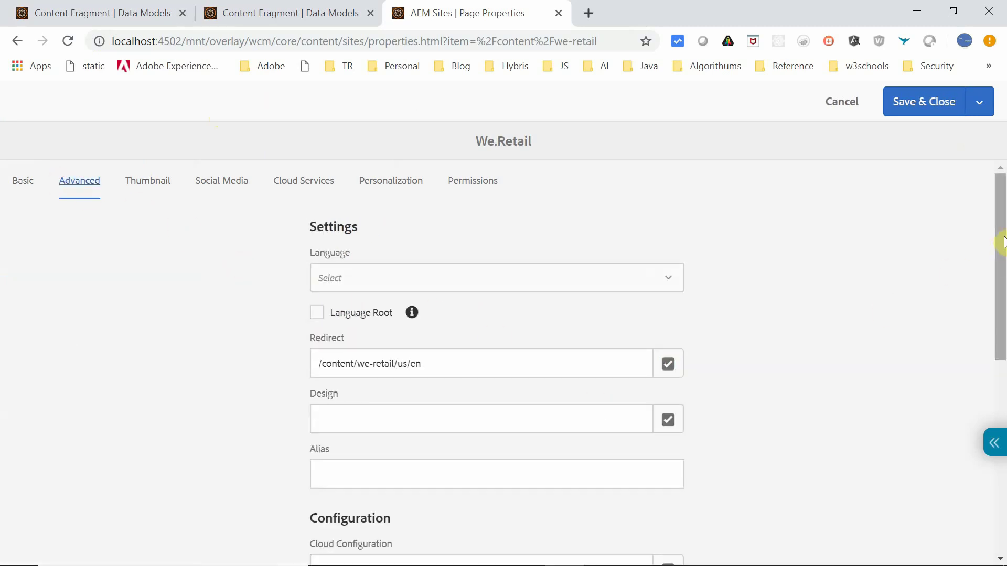
left_click_drag(1002, 238, 991, 393)
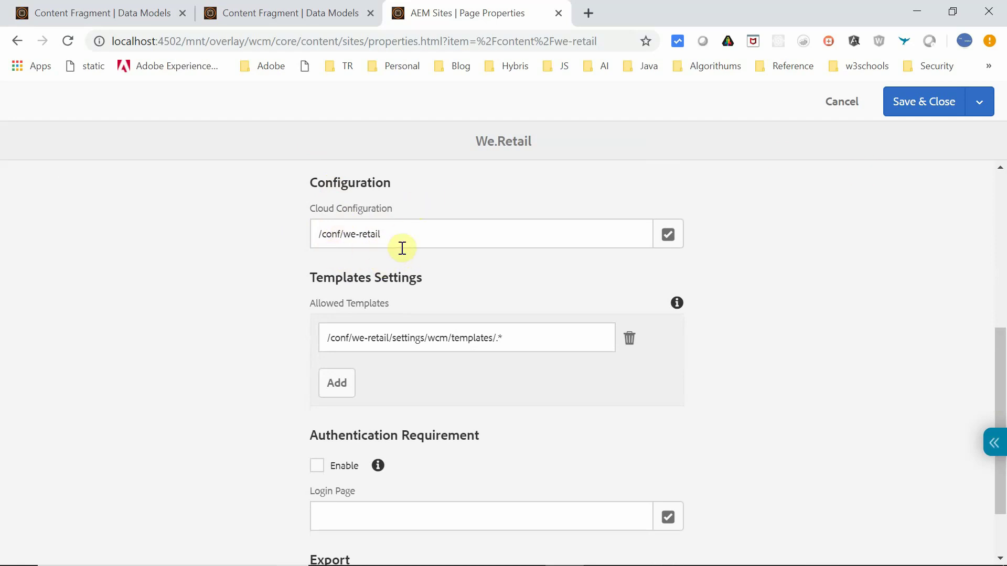
left_click(841, 102)
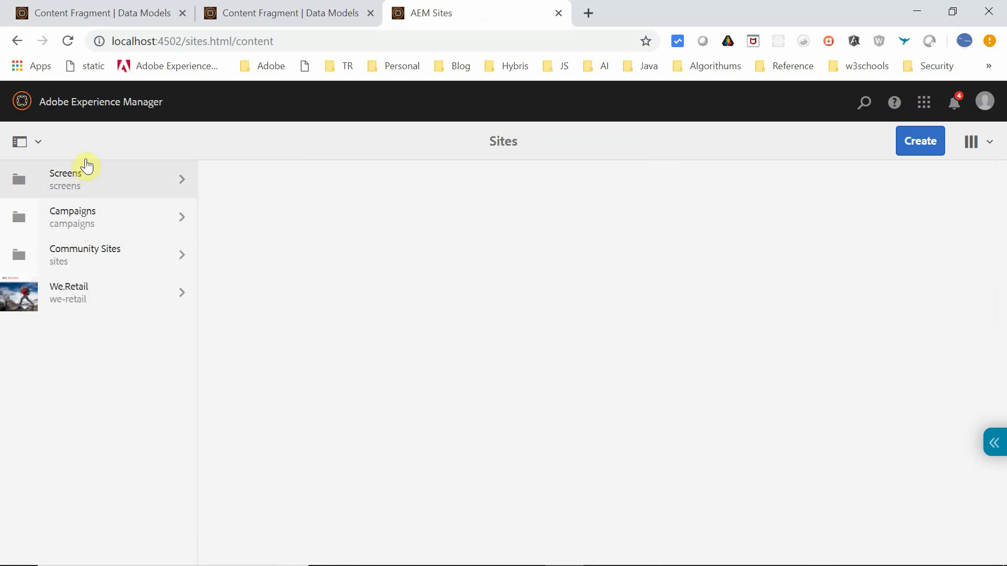
Go to the asset files and open the Activities folder under We.Retail, English.
left_click(86, 102)
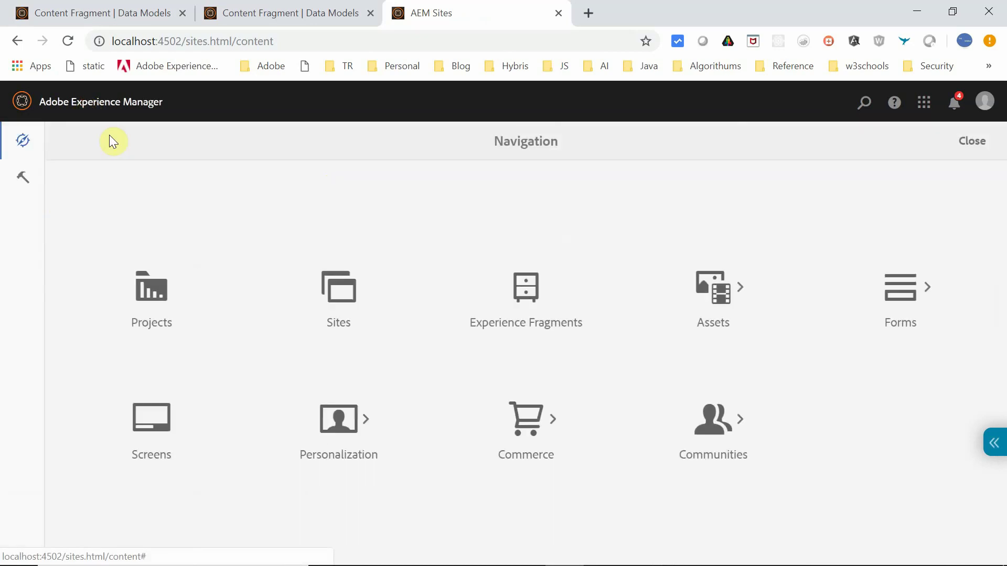
left_click(717, 293)
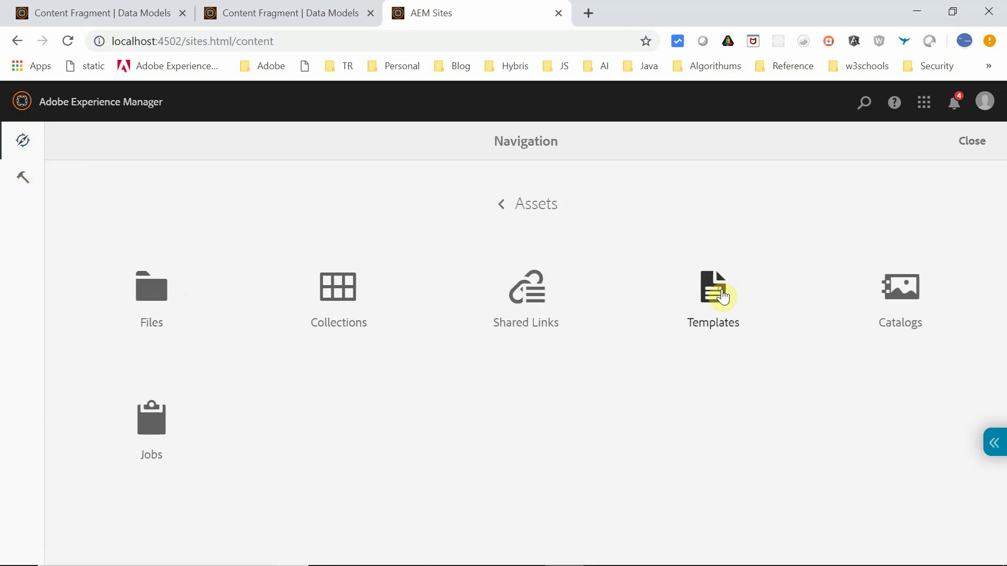
left_click(144, 300)
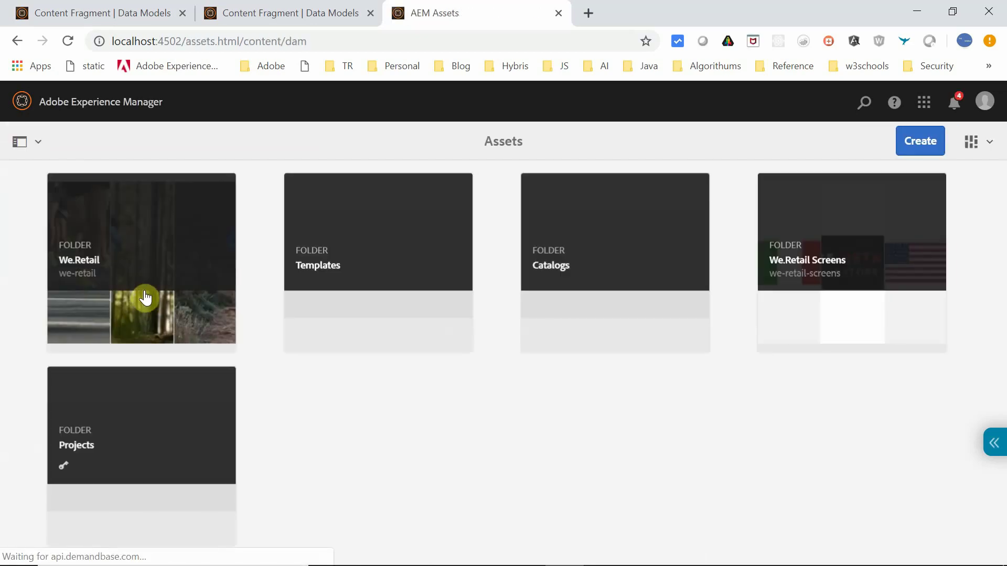
left_click(101, 260)
left_click(100, 258)
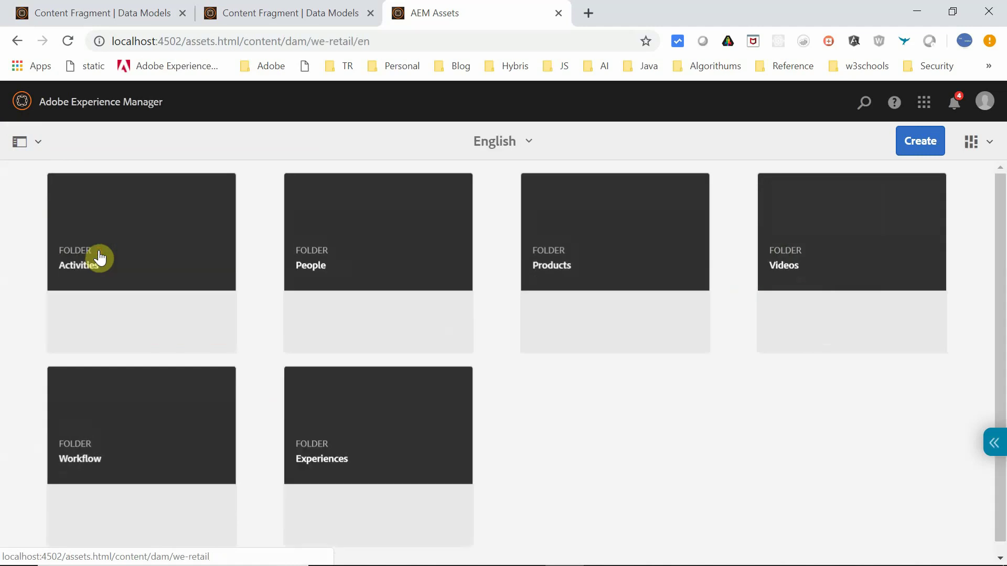
key("alt+Left")
left_click(120, 257)
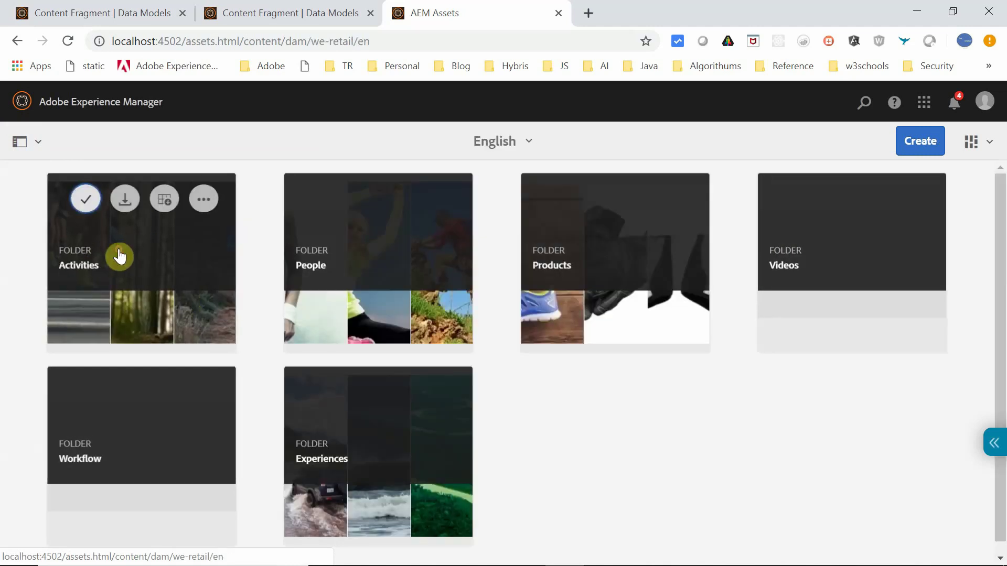
left_click(119, 255)
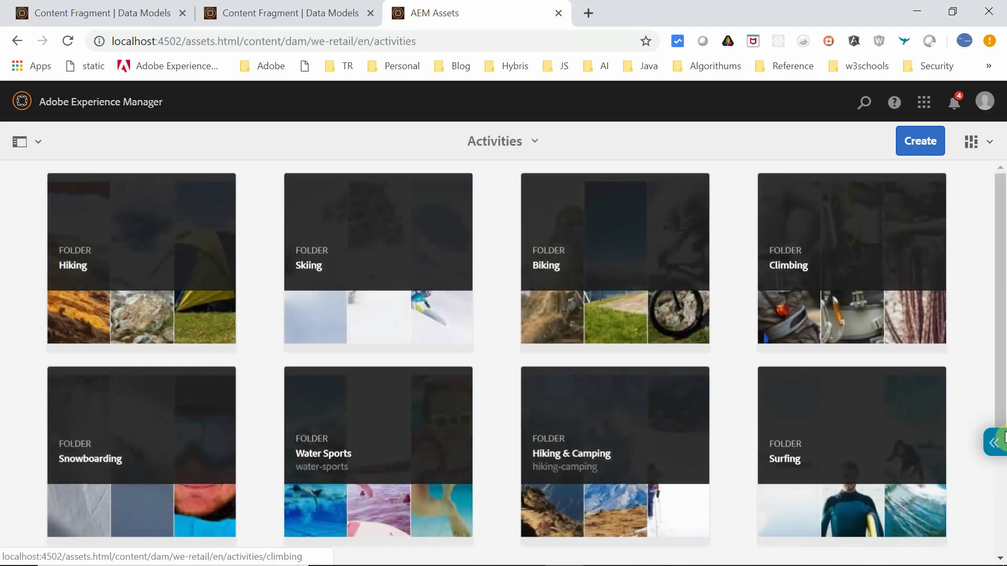
left_click_drag(1001, 283, 1003, 218)
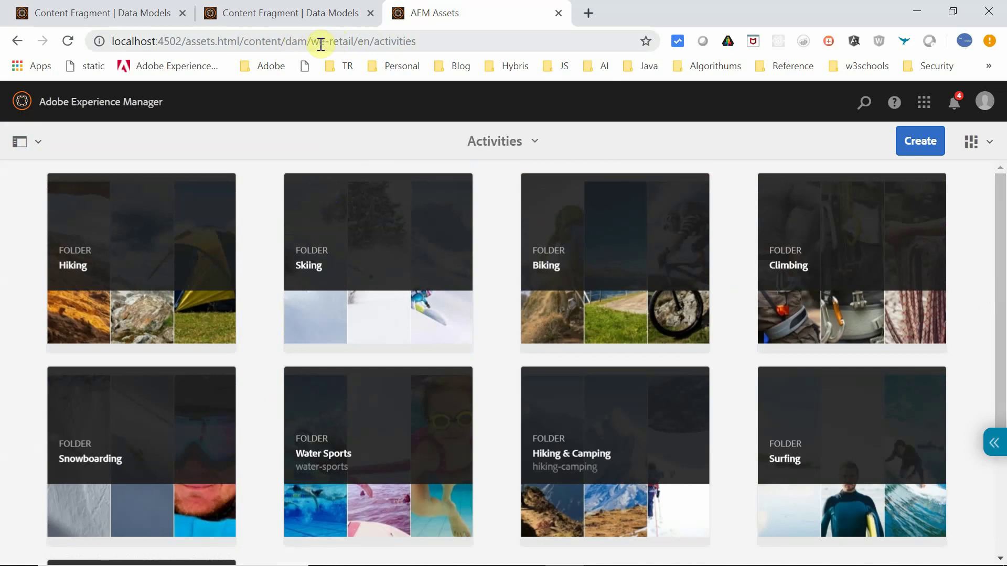
Create a content fragment titled test-api-model-cf from the test-api-model template in the Activities folder and open it for editing.
mouse_move(572, 182)
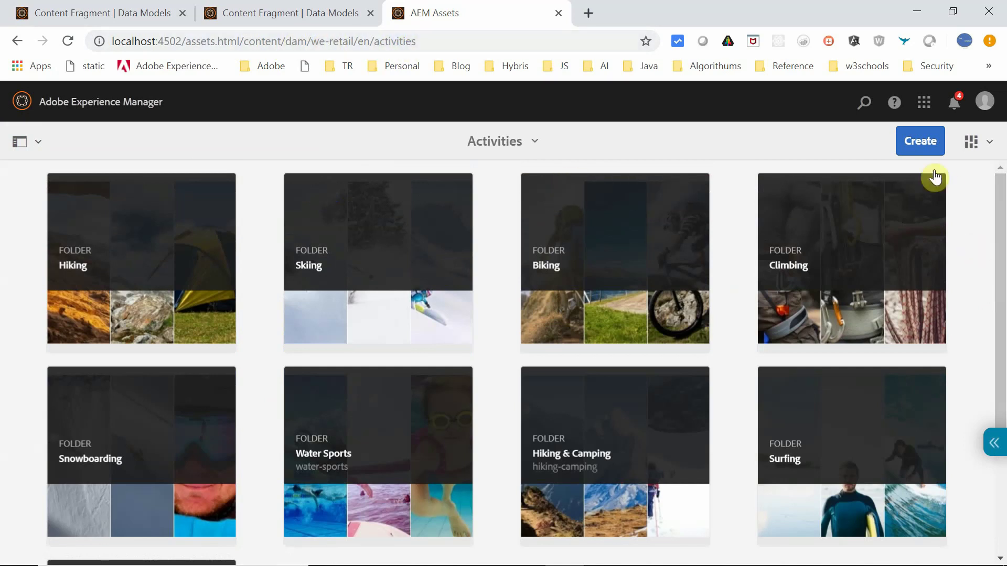
left_click(917, 146)
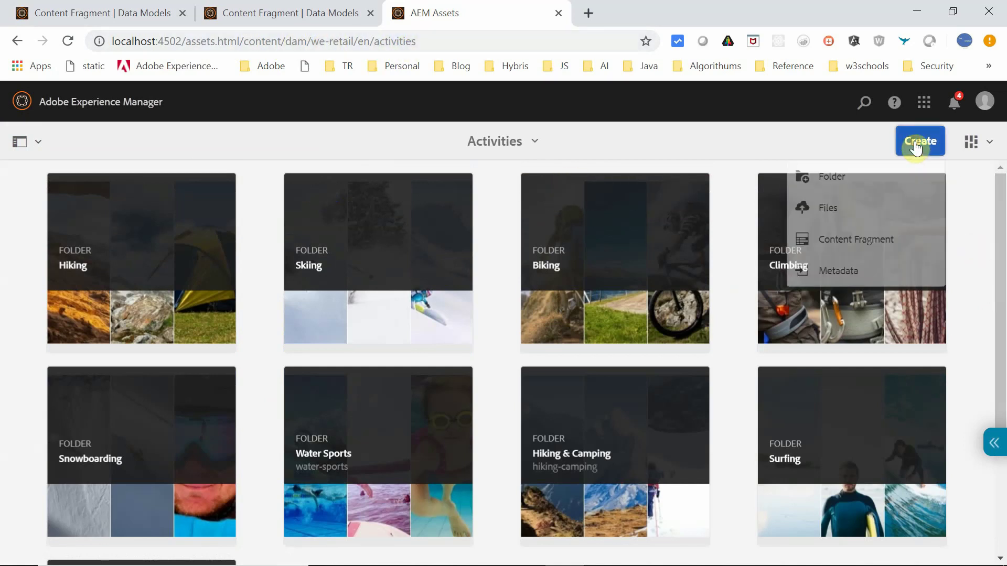
left_click(843, 241)
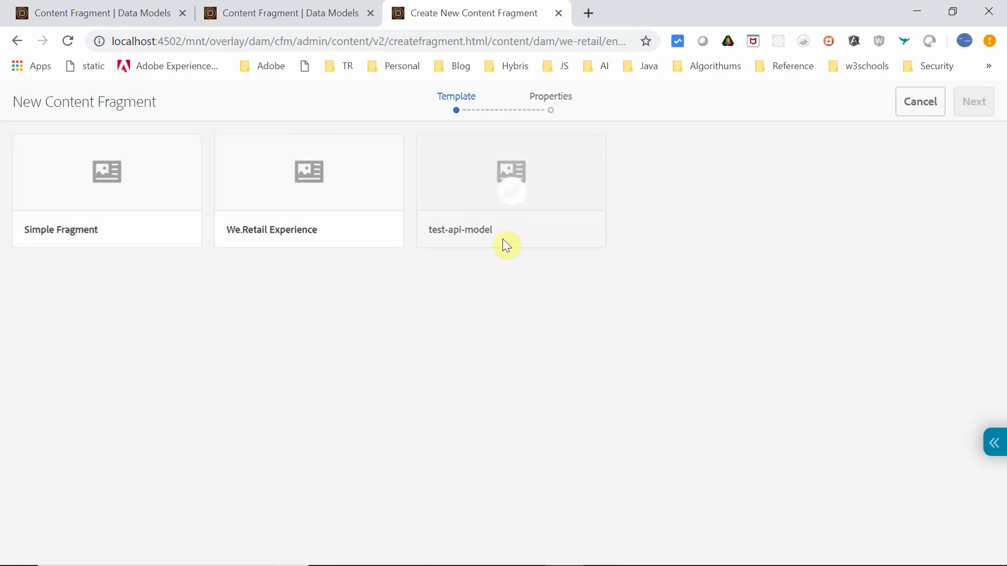
left_click(507, 195)
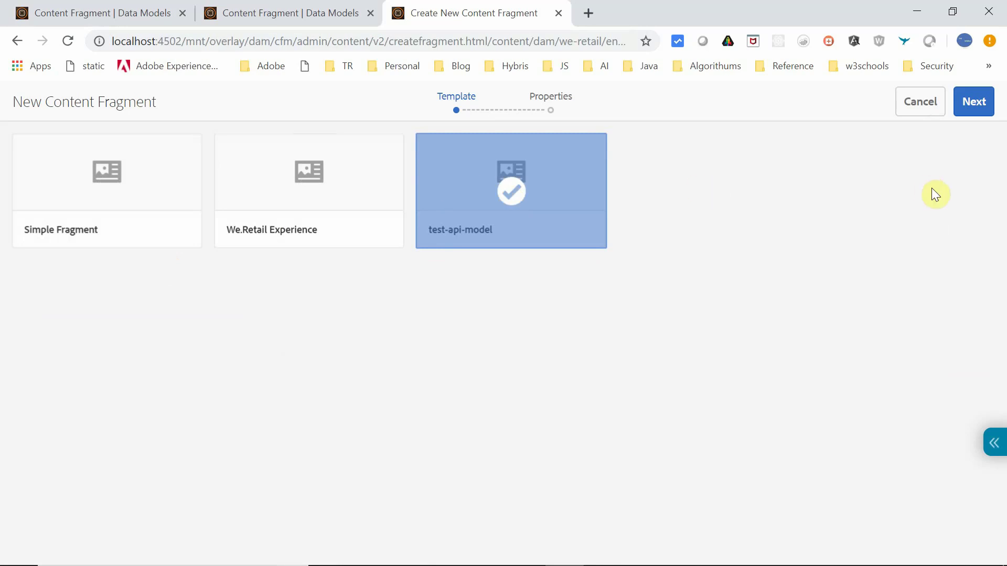
left_click(977, 102)
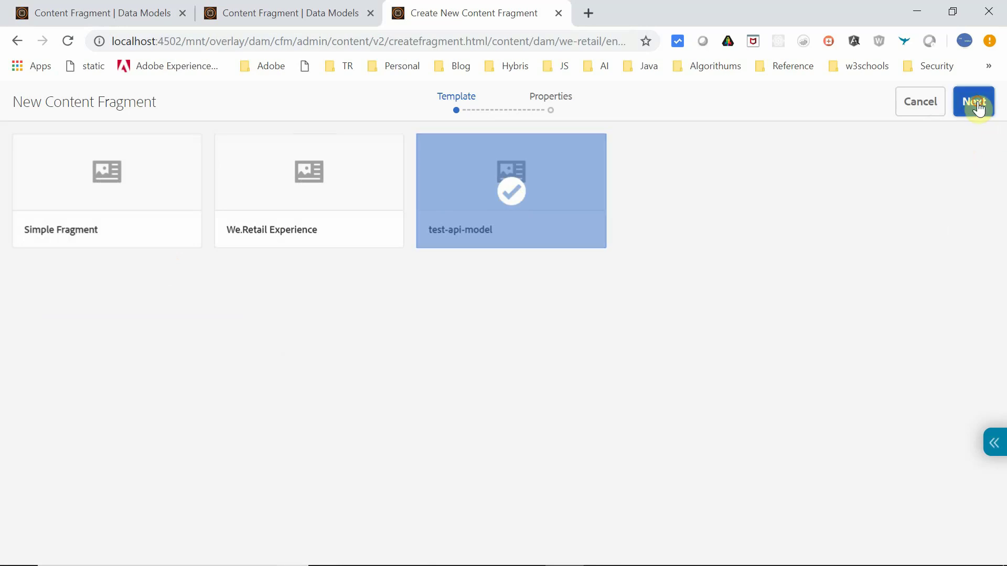
left_click(375, 209)
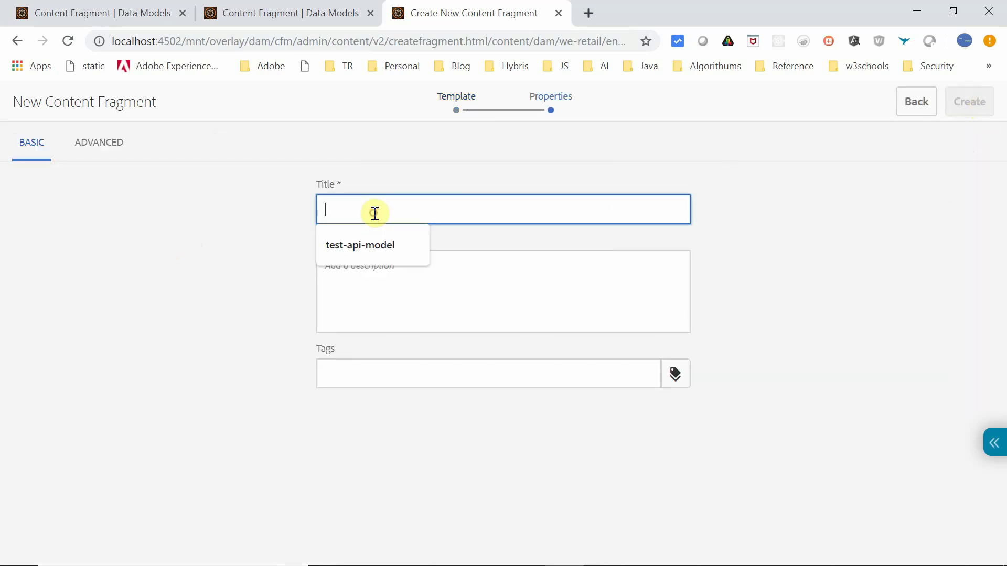
left_click(383, 251)
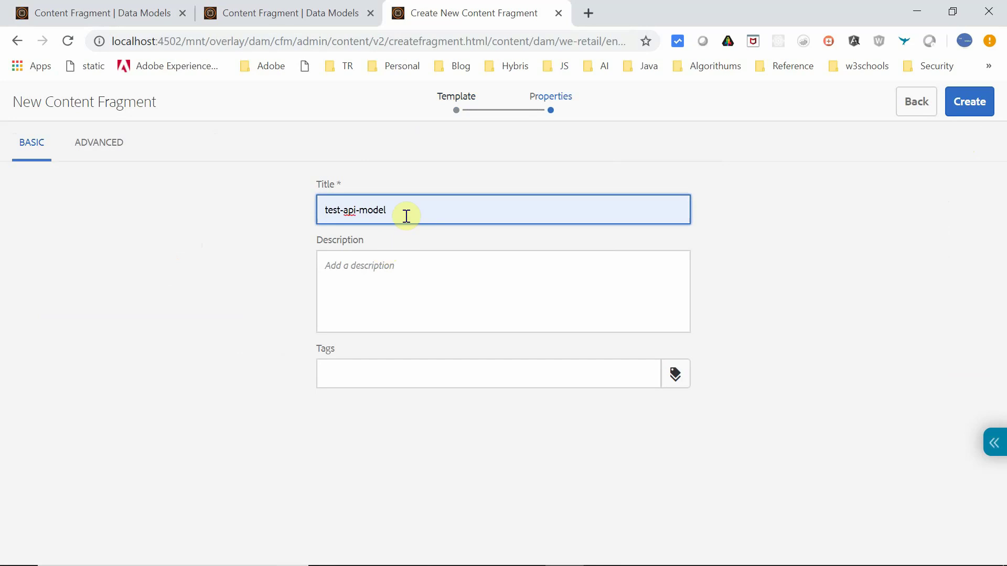
type("-cf")
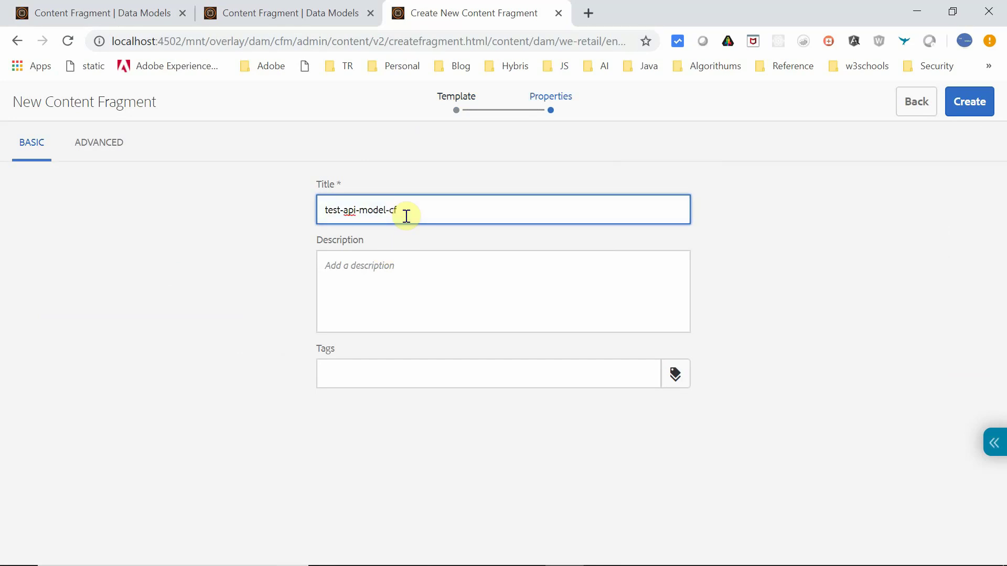
left_click(969, 115)
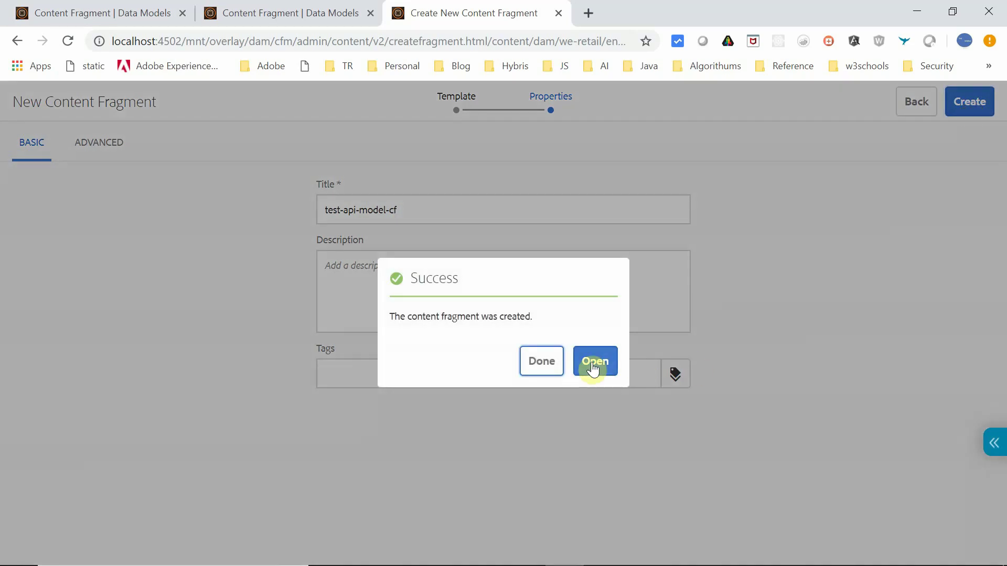
left_click(594, 362)
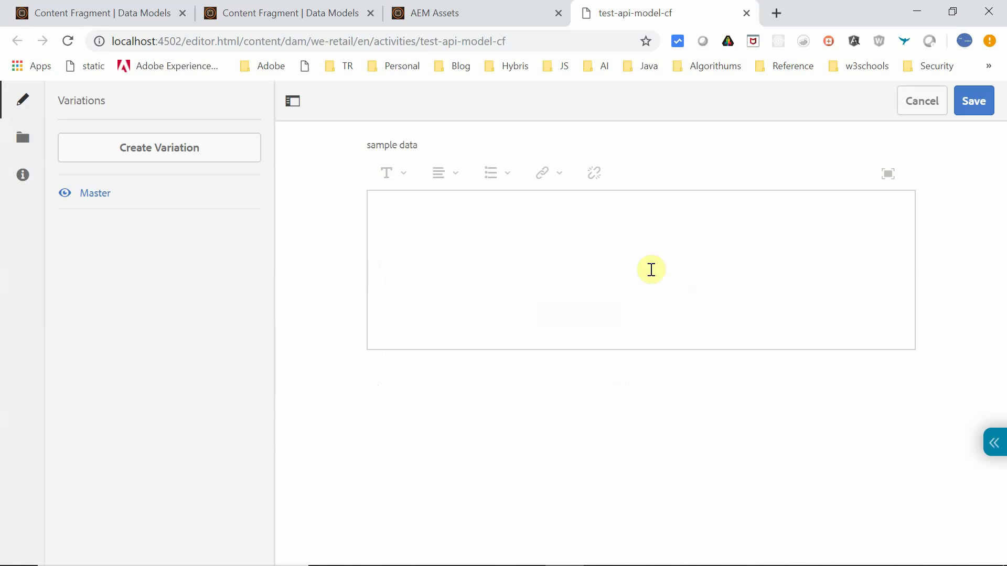
Enter "Test sample content fragment" in the sample data field using the full-screen text editor.
left_click(771, 252)
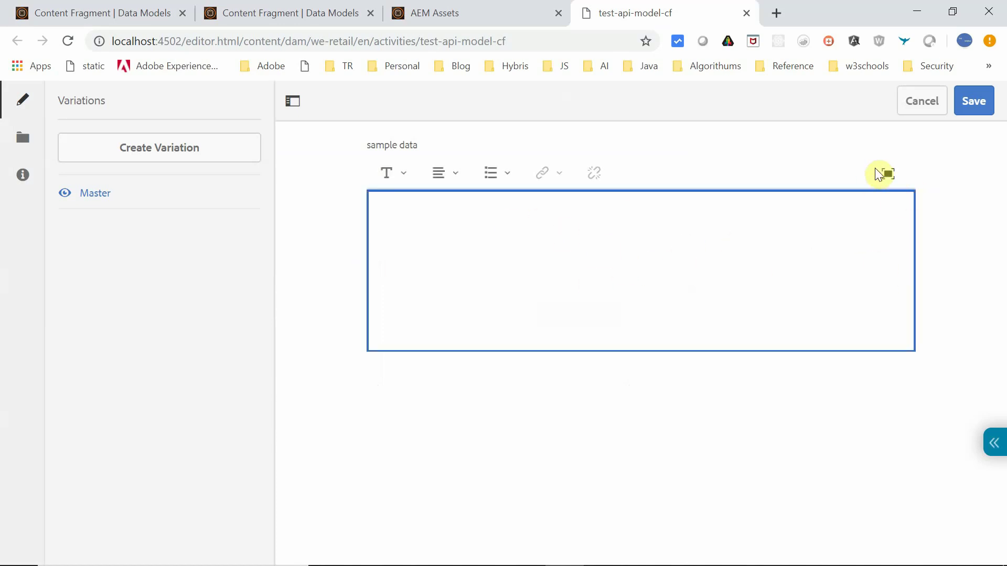
left_click(895, 179)
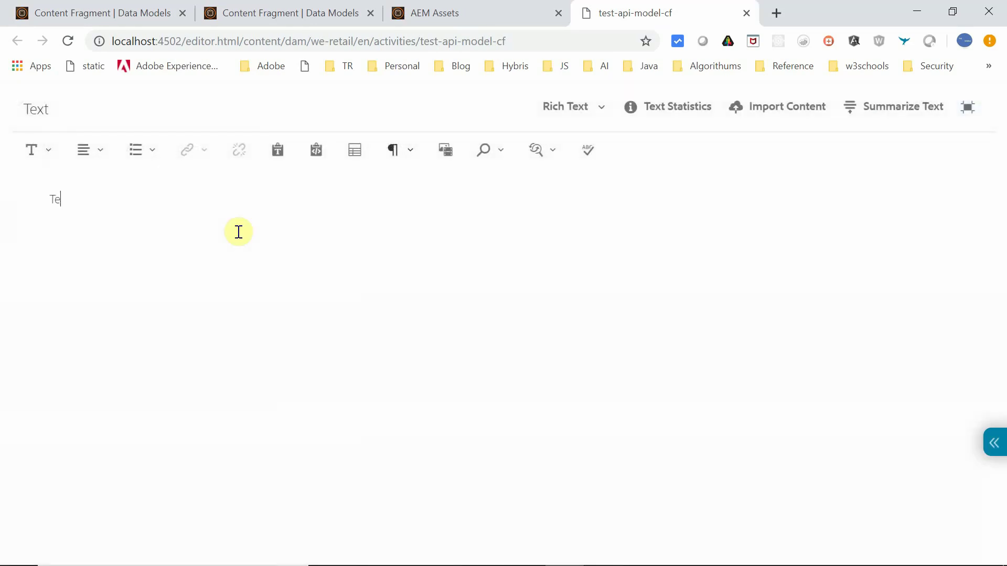
type("Test sample content fragment")
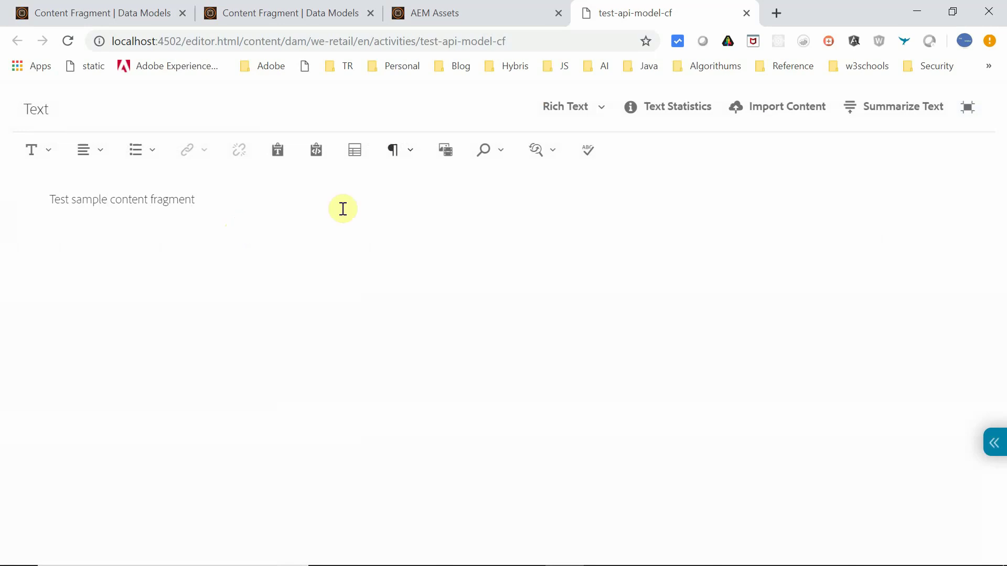
Insert the image steelhead-and-spines-in-alaska-1.jpg after the text, from We.Retail, English, Experiences, Steelhead and Spines in Alaska.
left_click(443, 163)
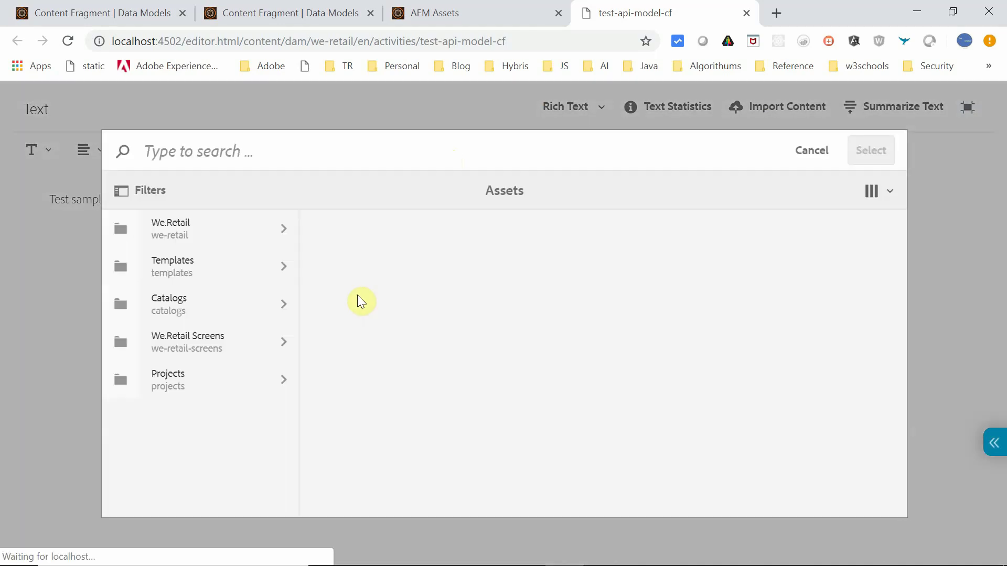
double_click(176, 337)
left_click(179, 227)
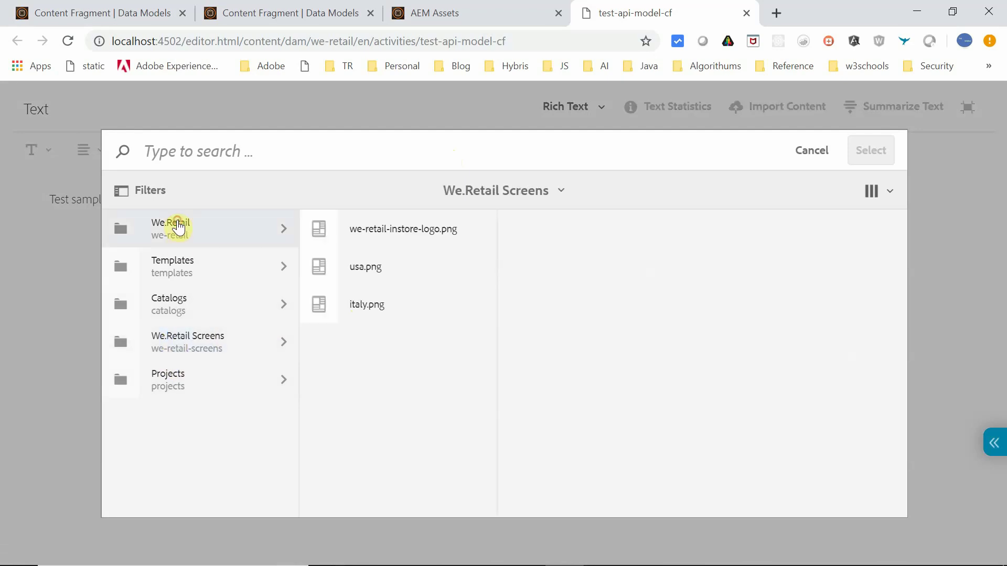
left_click(387, 225)
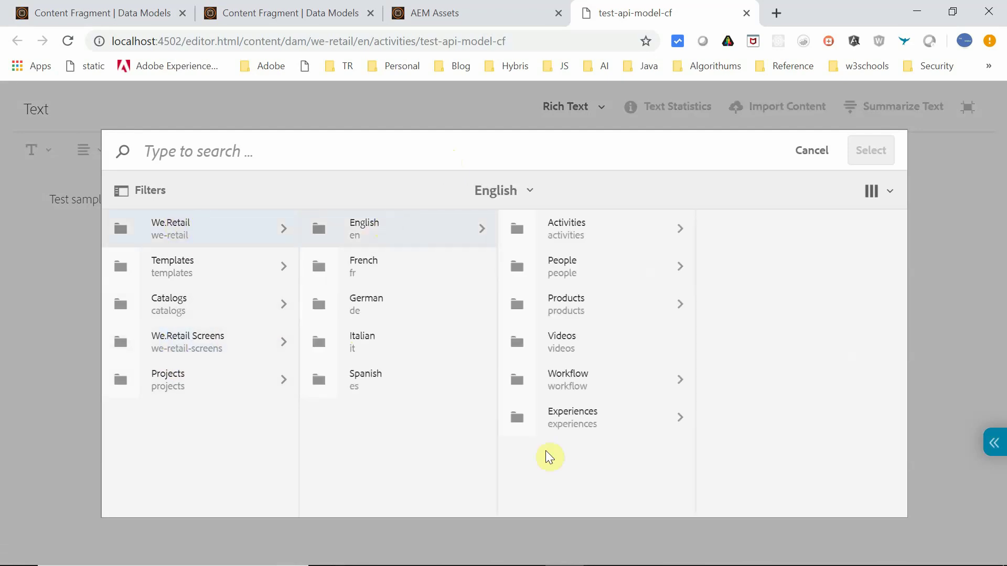
left_click(583, 431)
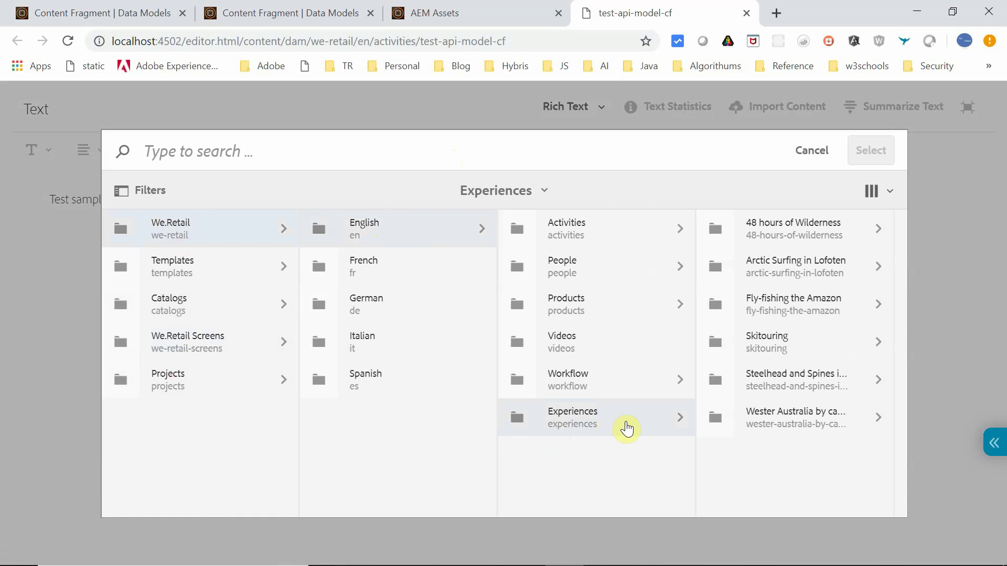
left_click(845, 374)
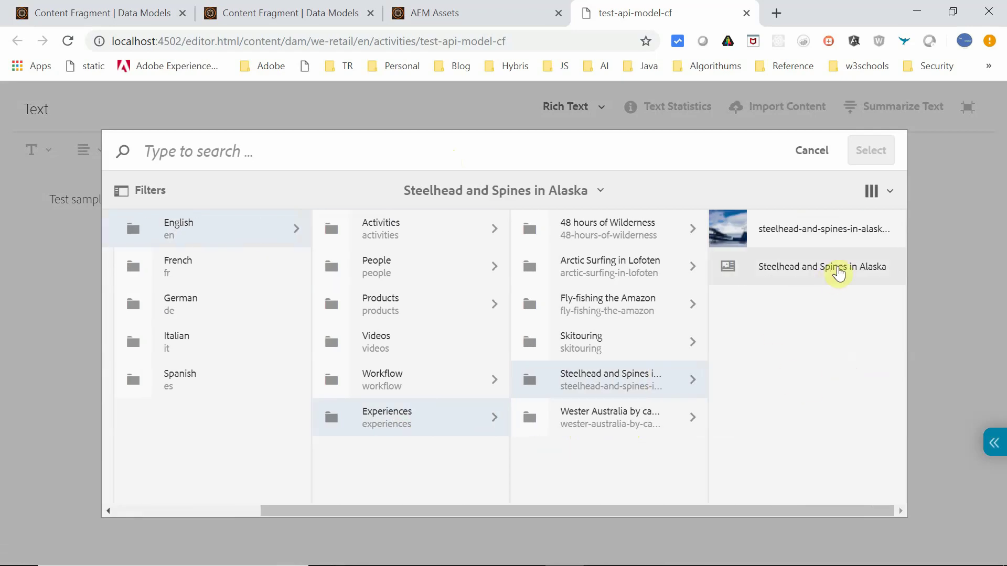
left_click(800, 241)
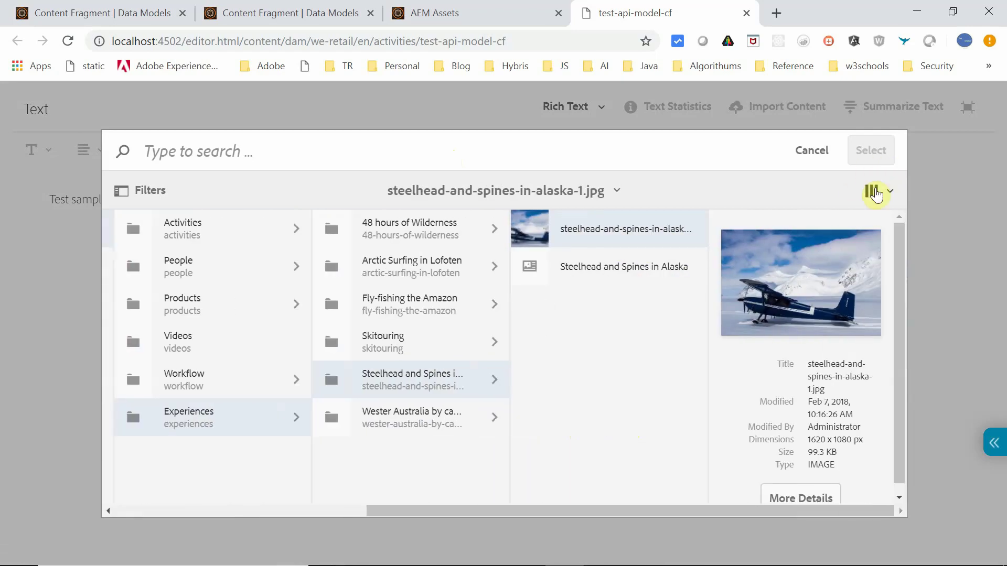
left_click(527, 232)
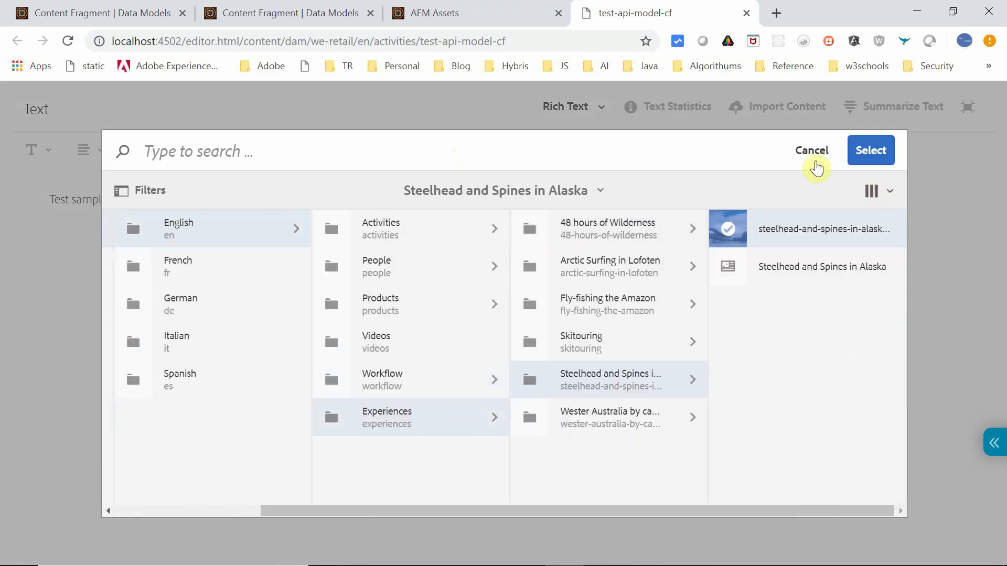
left_click(870, 152)
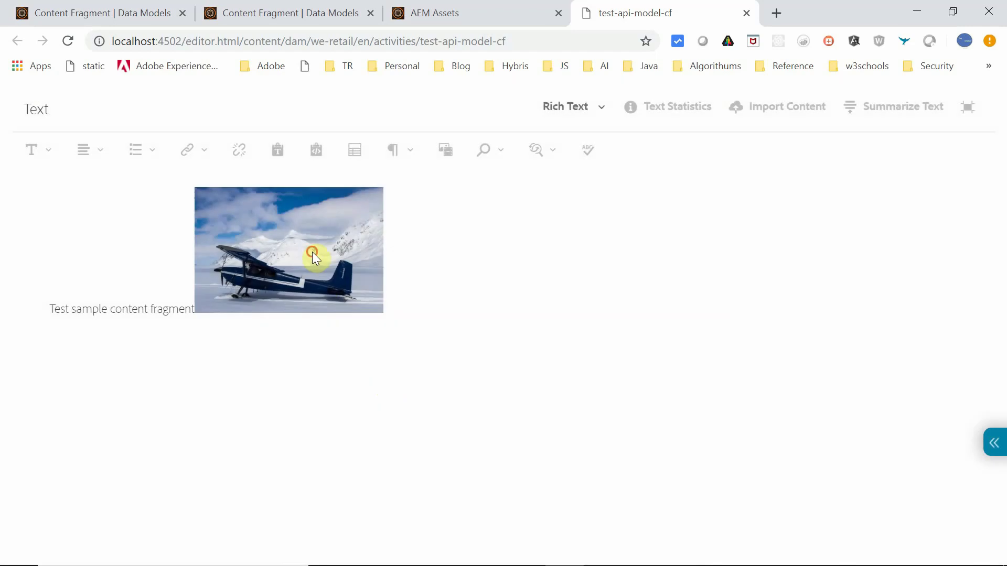
Put the airplane image on its own line below the text and leave the full-screen text editor.
left_click_drag(312, 252, 132, 372)
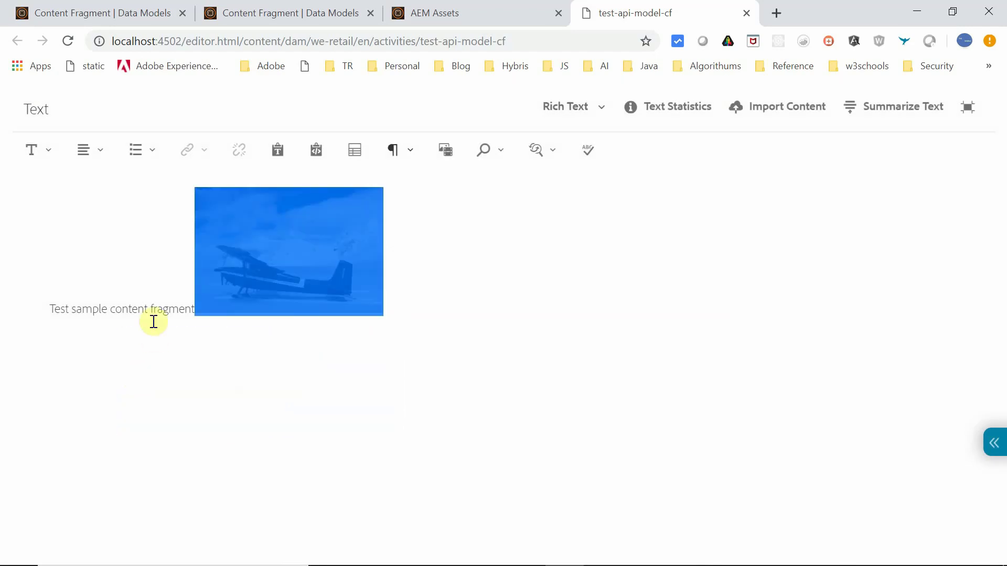
left_click(143, 267)
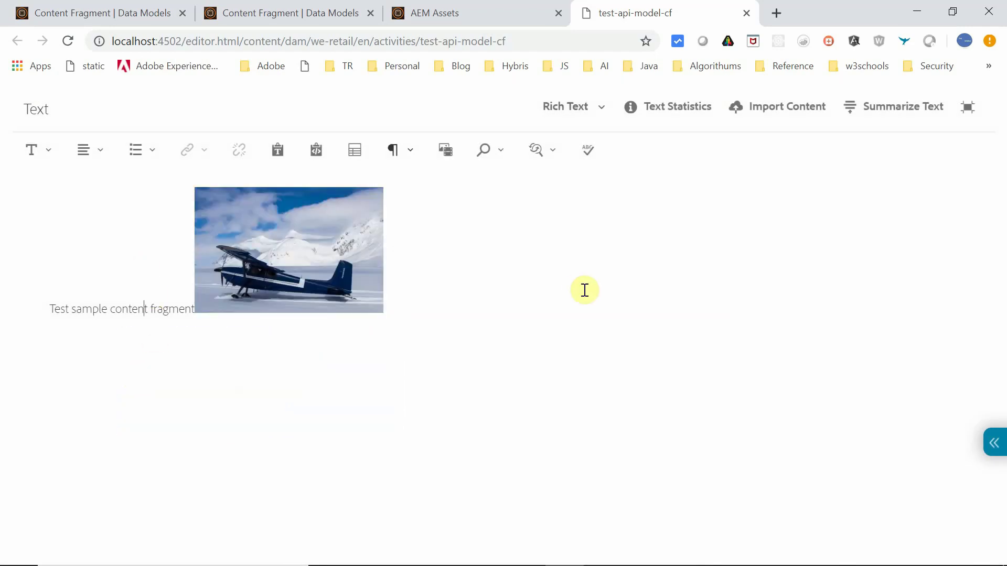
left_click(195, 312)
key("Return")
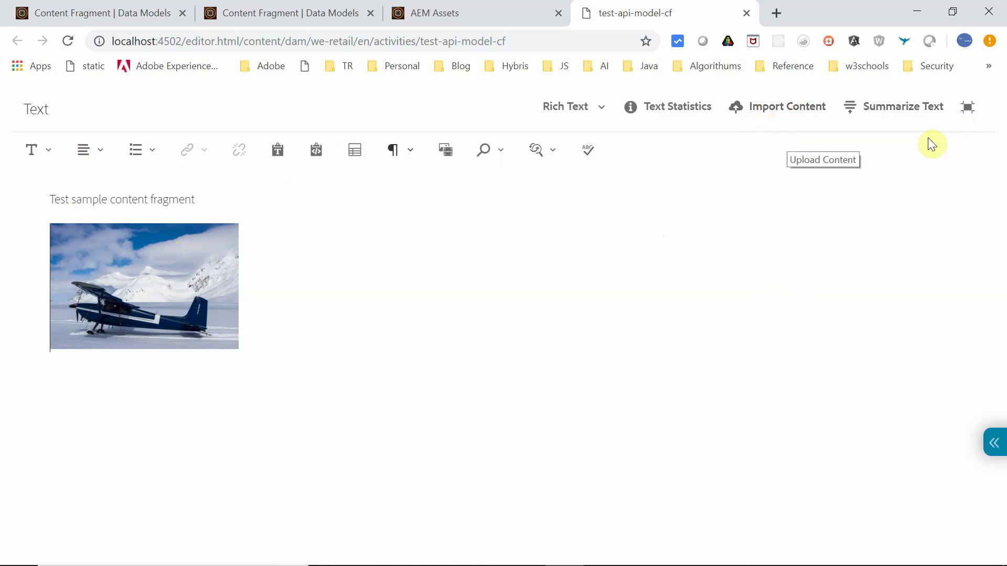
left_click(966, 109)
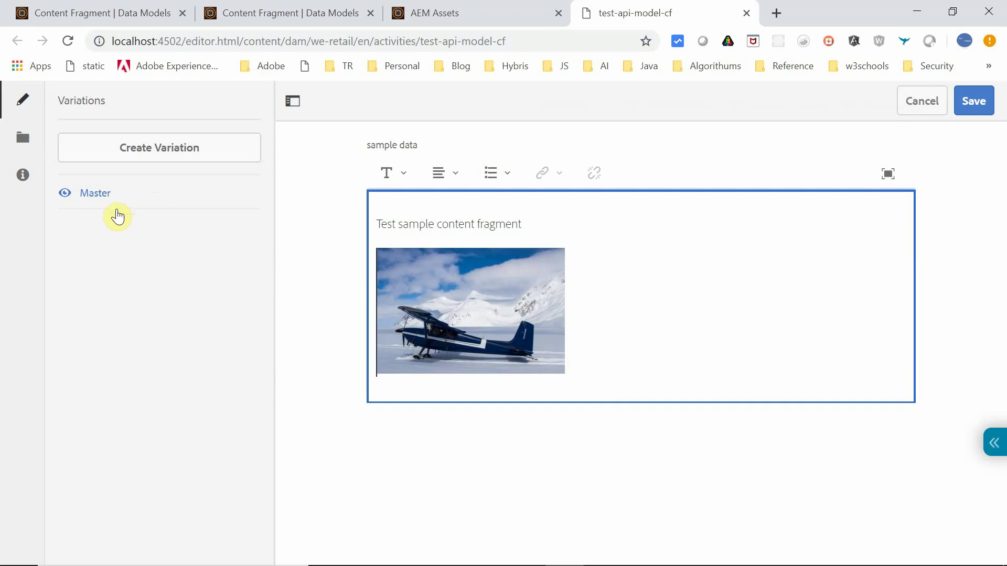
Add a variation titled mobile to the content fragment, check its available actions, and save the fragment.
left_click(181, 155)
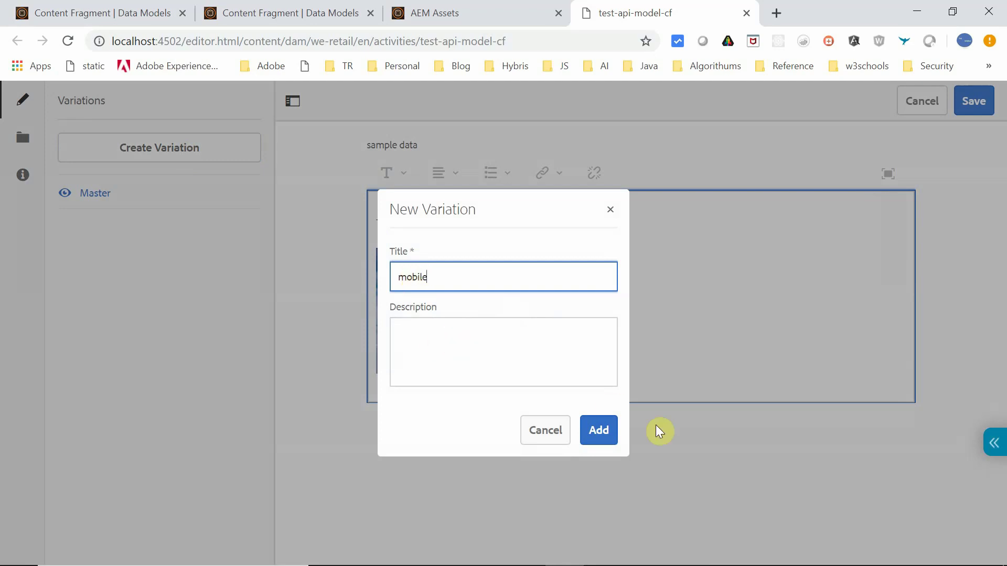
left_click(603, 440)
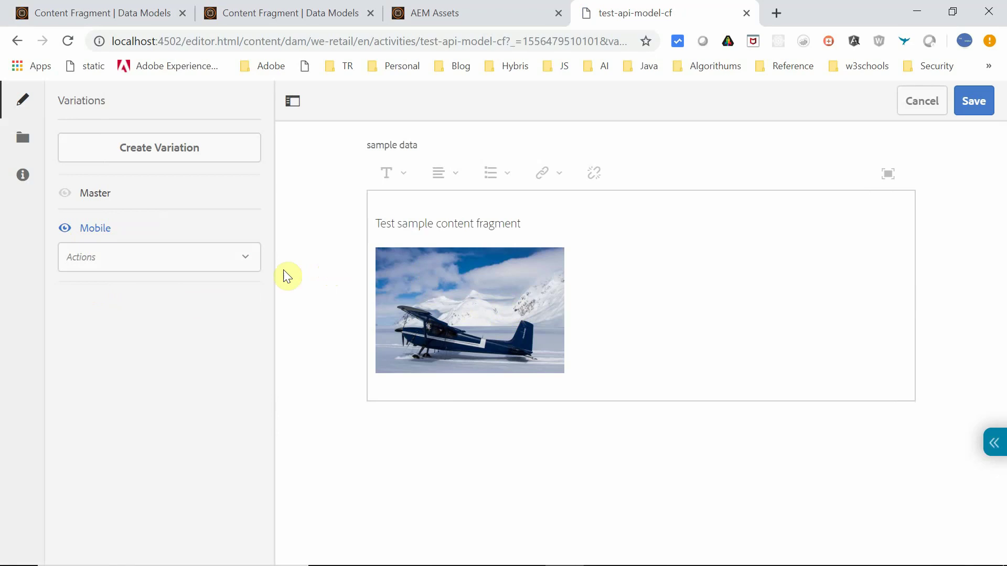
left_click(252, 262)
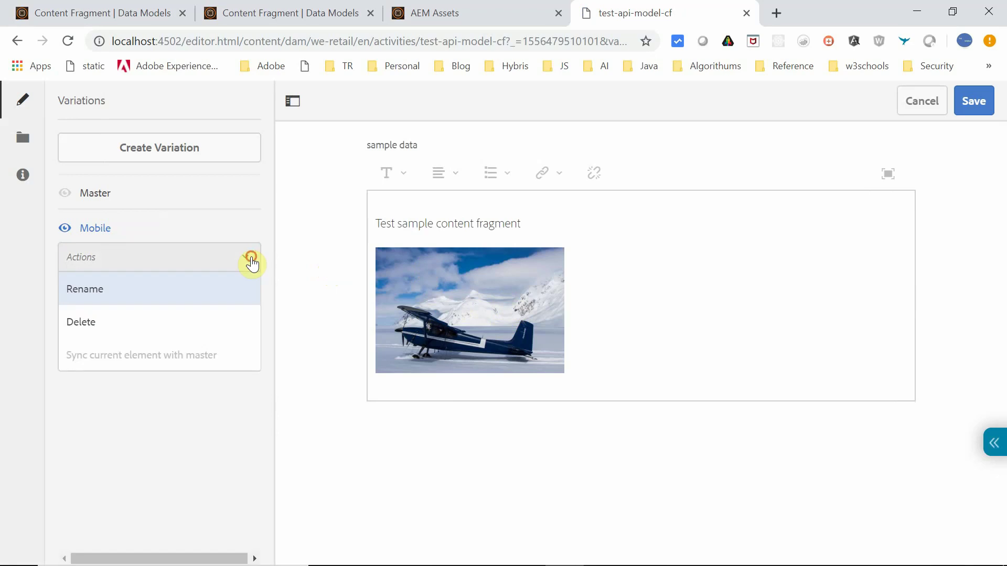
left_click(251, 262)
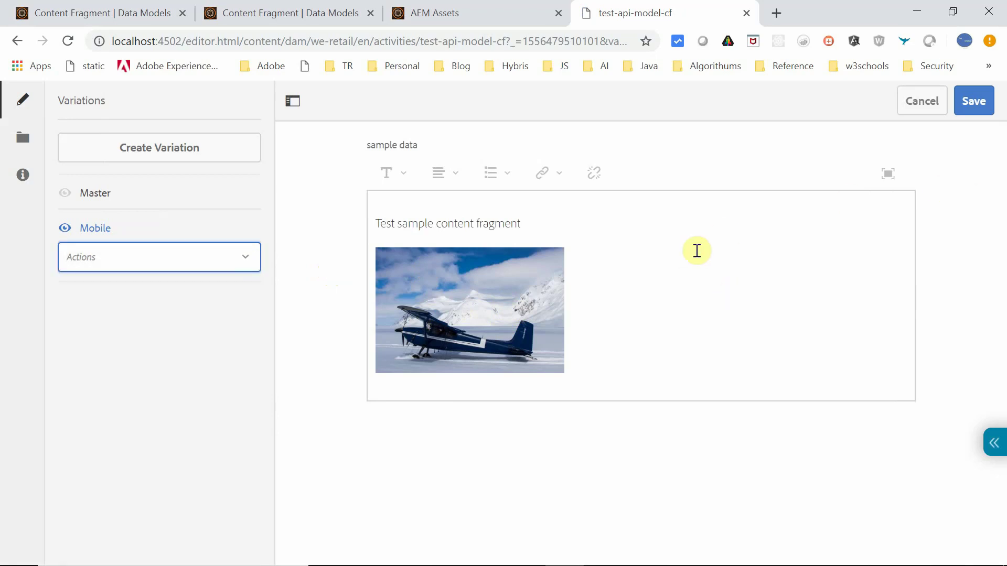
left_click(974, 109)
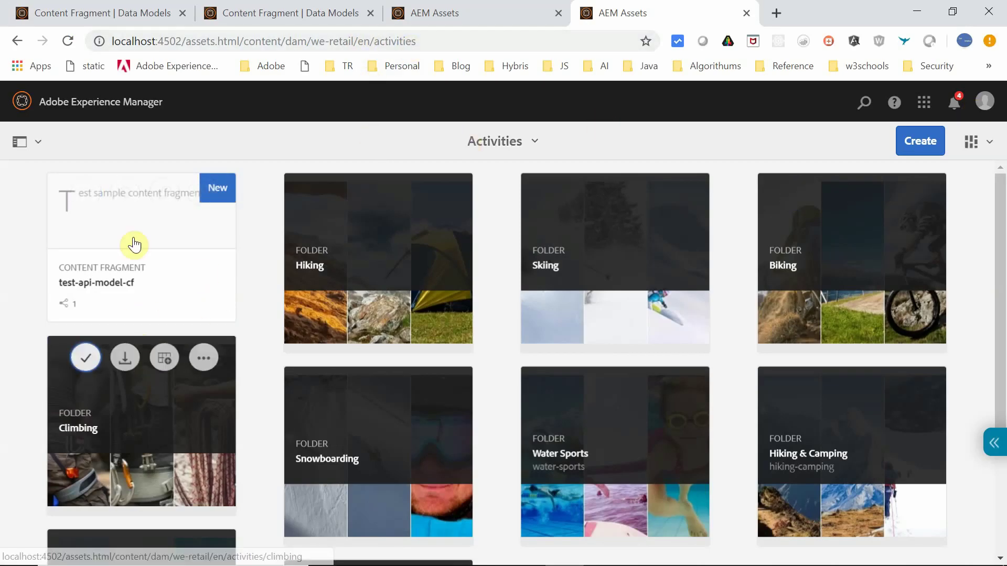
Download the test-api-model-cf content fragment as test-api-model-cf.zip, including the sample data element and the Master and mobile variations, without metadata.
left_click(88, 198)
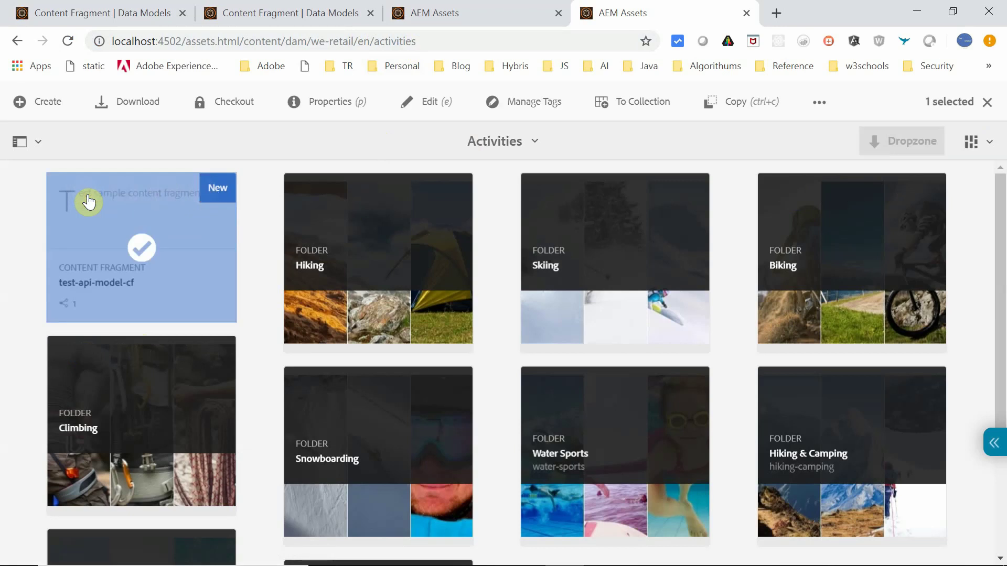
left_click(150, 102)
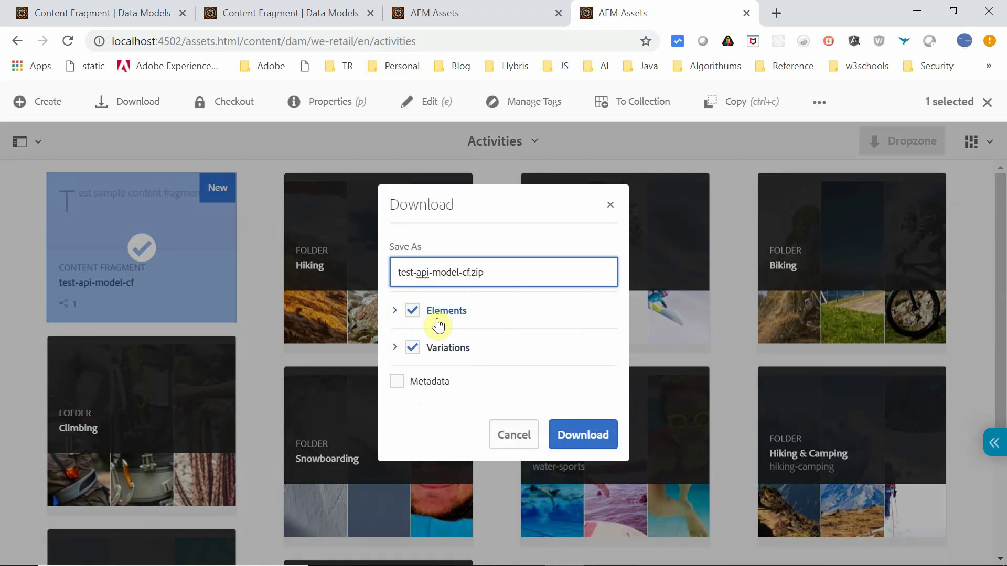
left_click(397, 311)
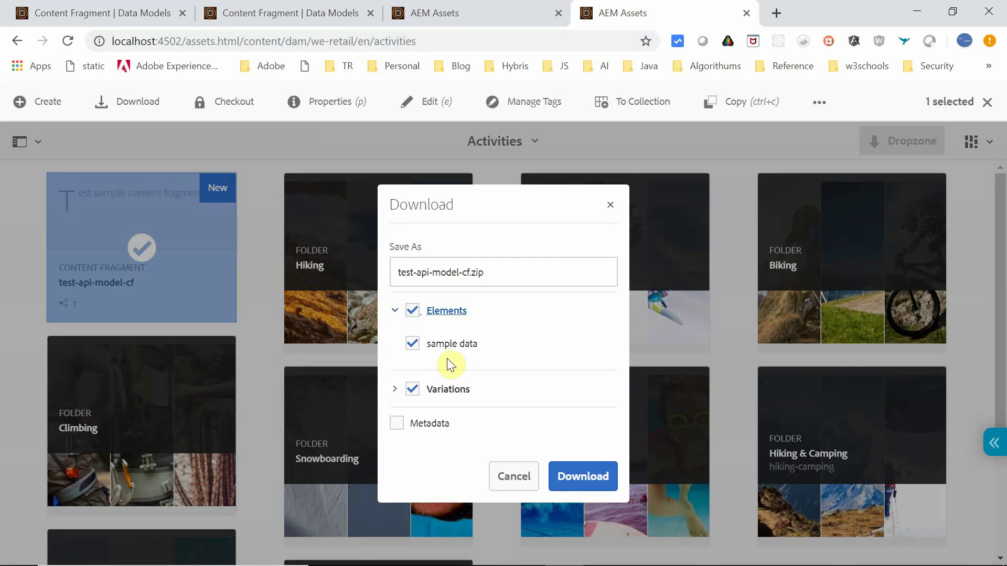
left_click(393, 394)
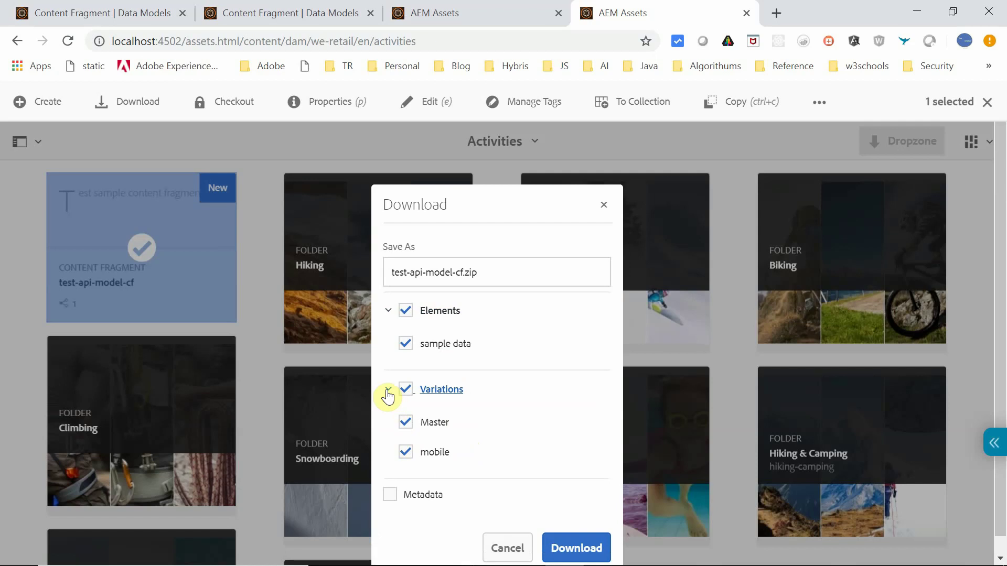
left_click(387, 391)
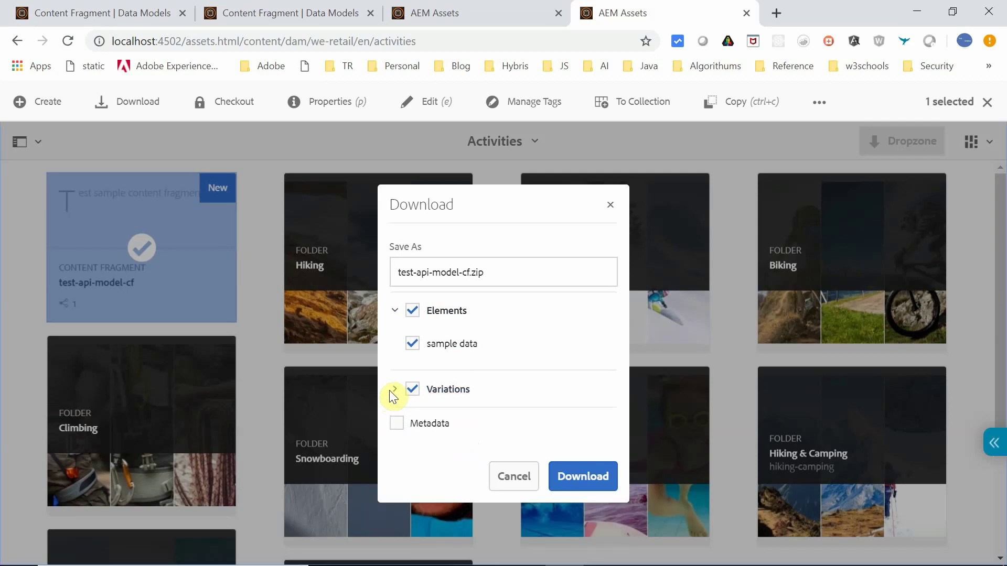
left_click(396, 393)
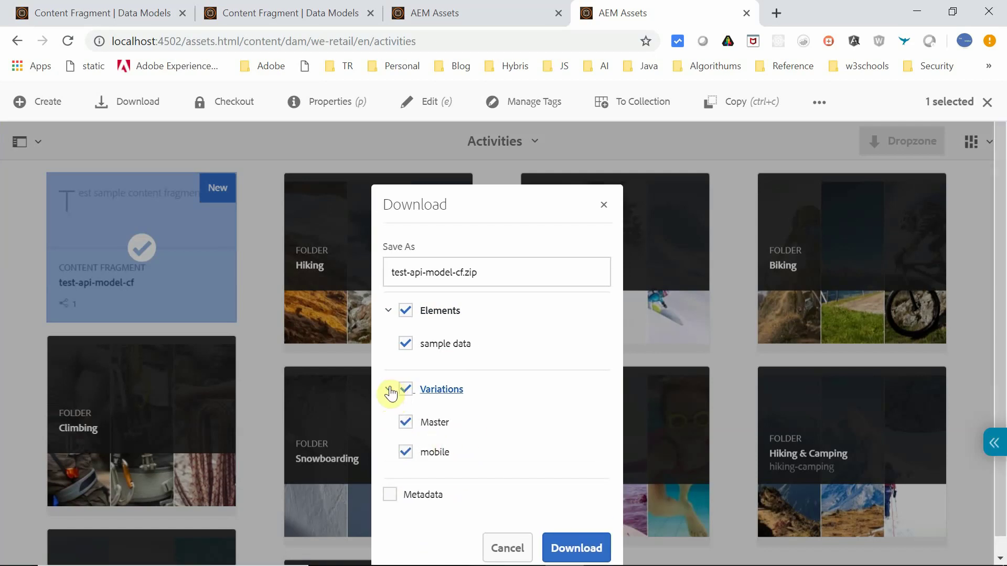
left_click(388, 392)
left_click(562, 481)
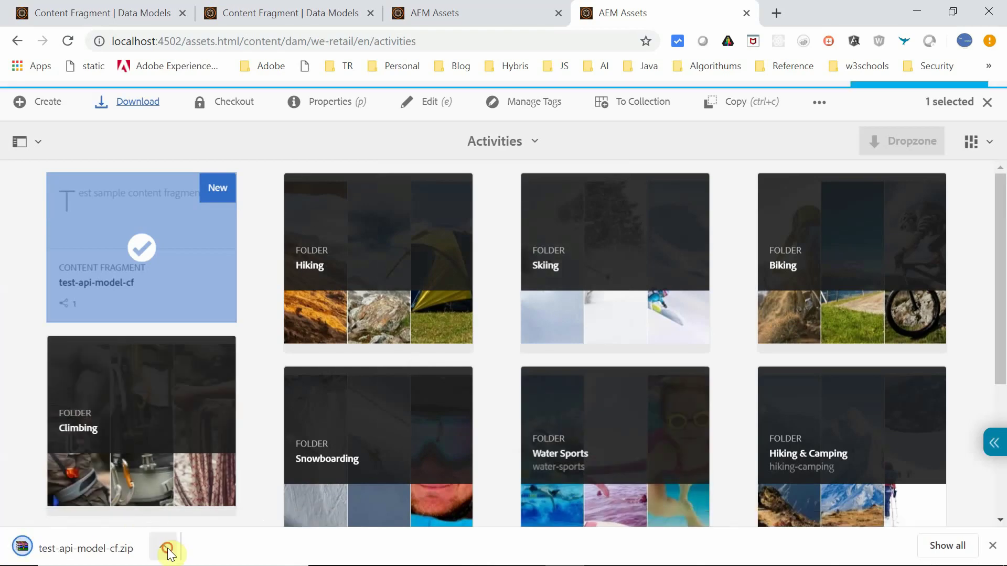
Open the downloaded test-api-model-cf.zip in WinRAR and extract it into a test-api-model-cf folder in Downloads, closing WinRAR when done.
left_click(167, 549)
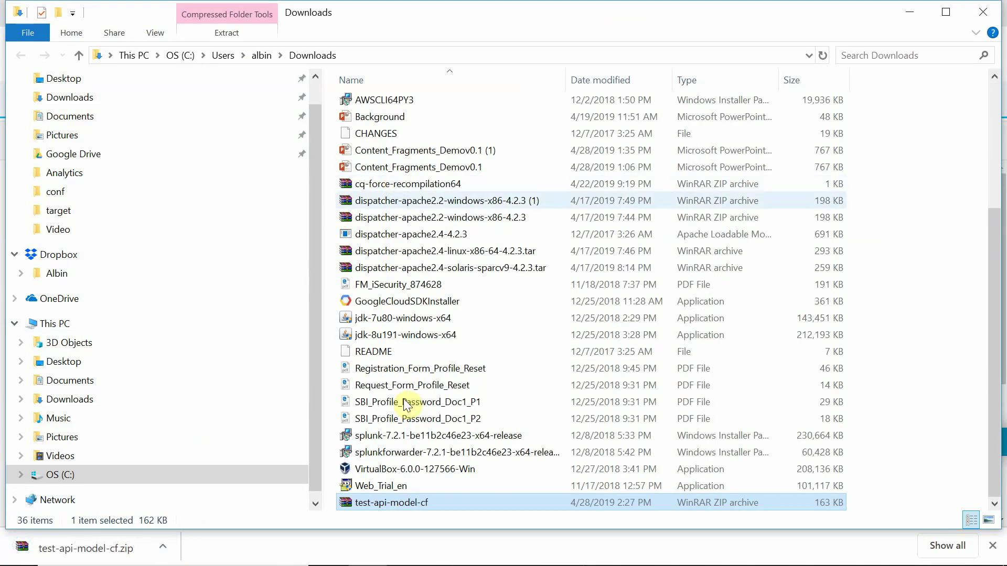
double_click(410, 504)
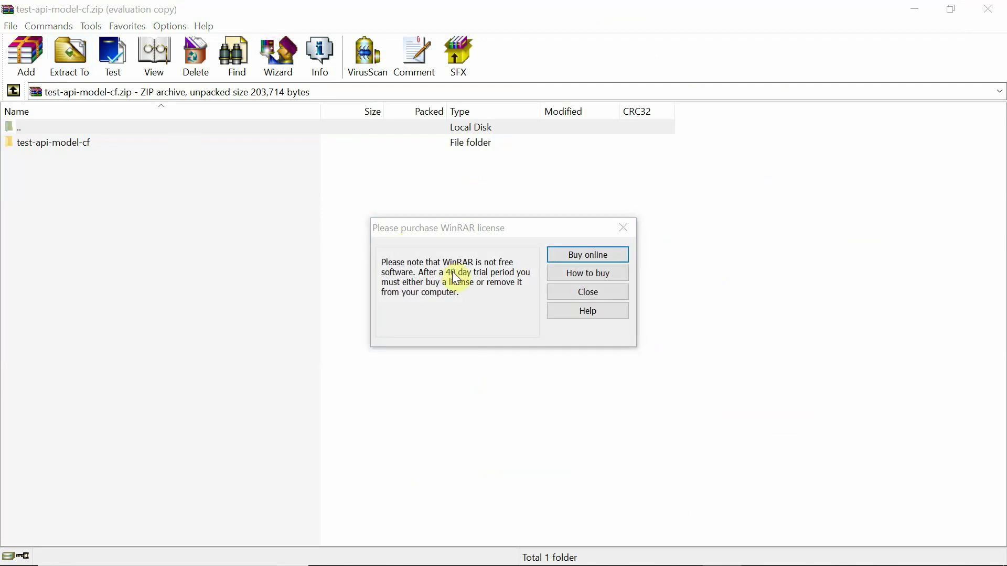
left_click(585, 292)
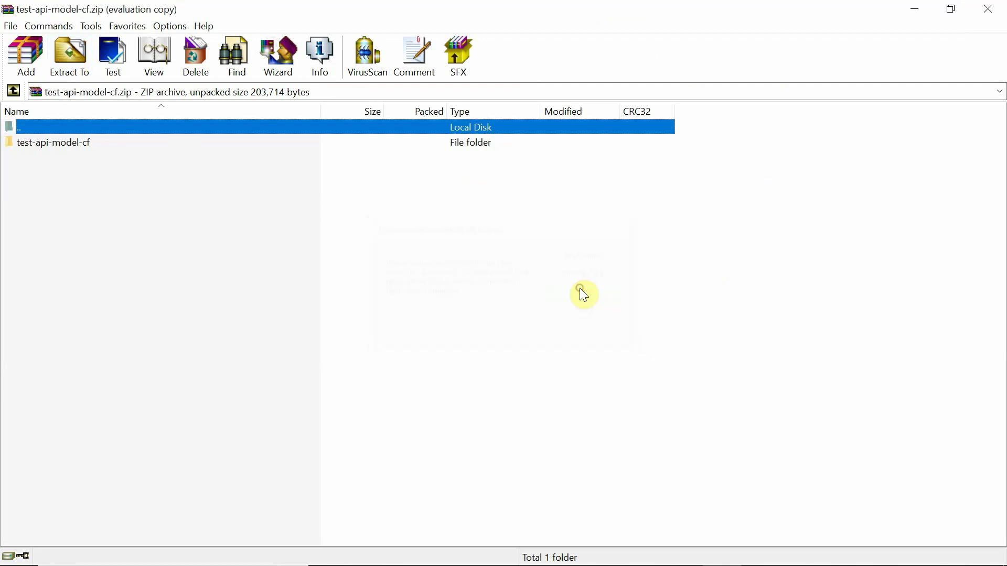
left_click(70, 62)
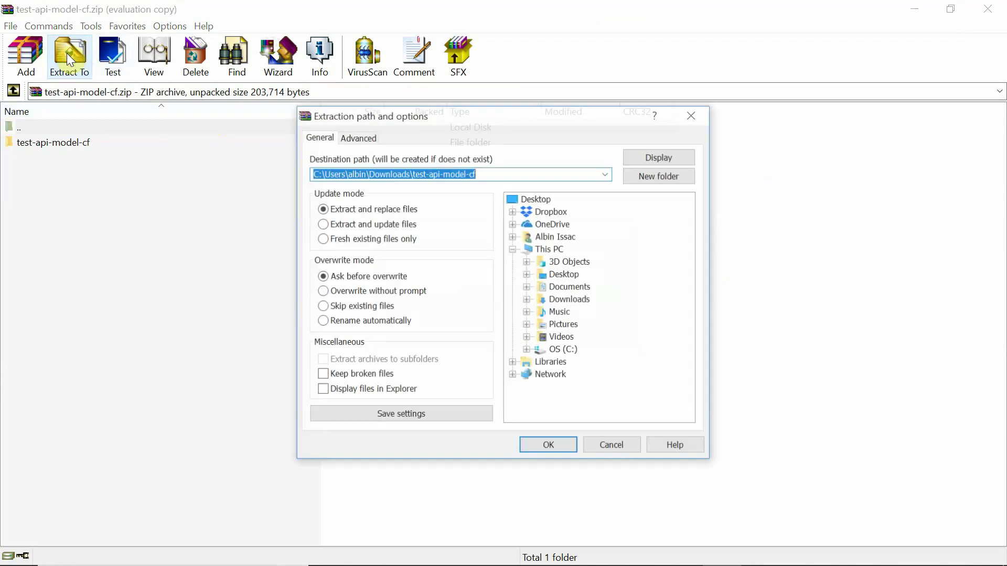
left_click(550, 452)
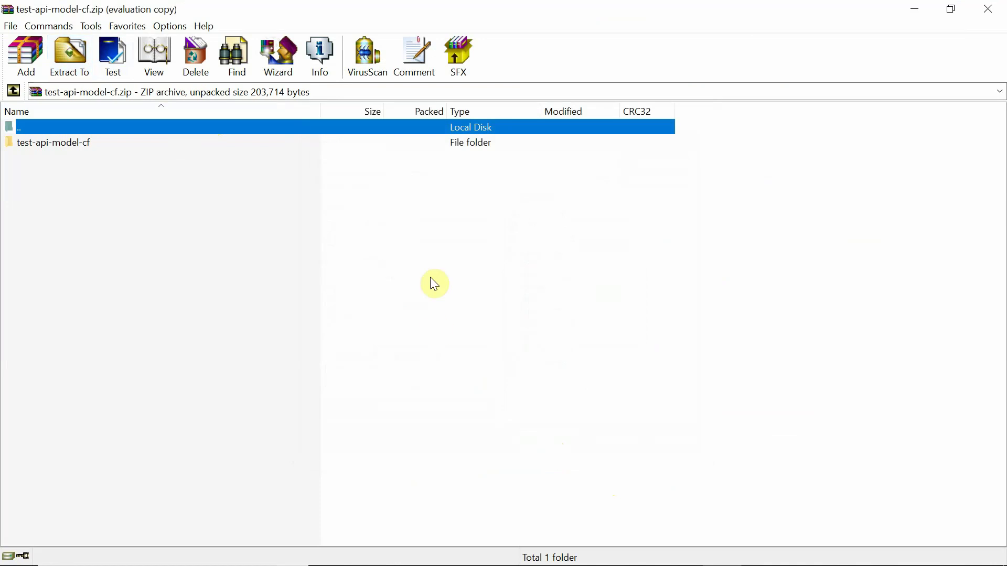
left_click(989, 9)
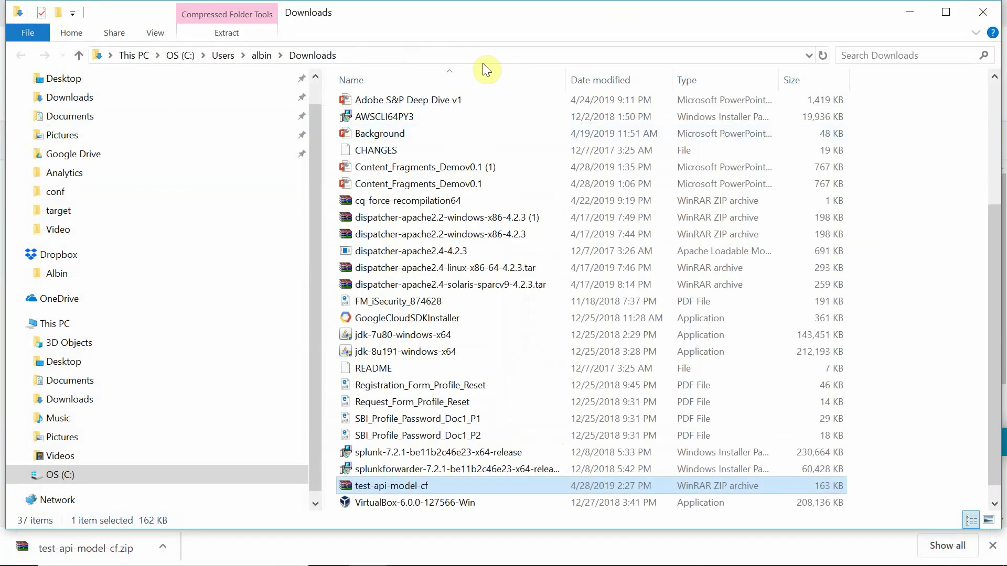
Go to the master folder inside the extracted test-api-model-cf folder and open its sample-data HTML file in Google Chrome.
left_click(479, 58)
type("C:\\Users\\albin\\Downloads\\test-api-model-cf\\")
key("Return")
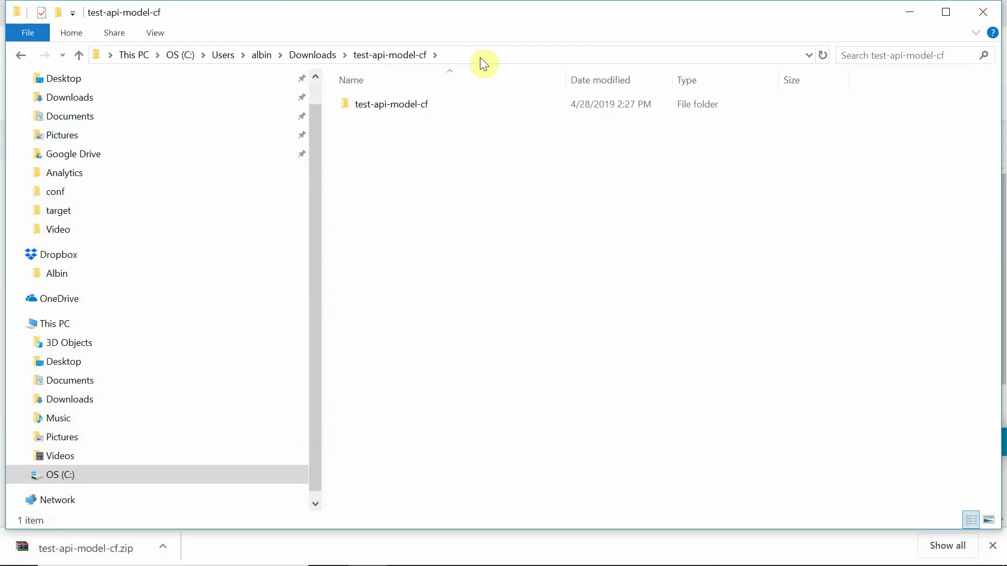
double_click(386, 105)
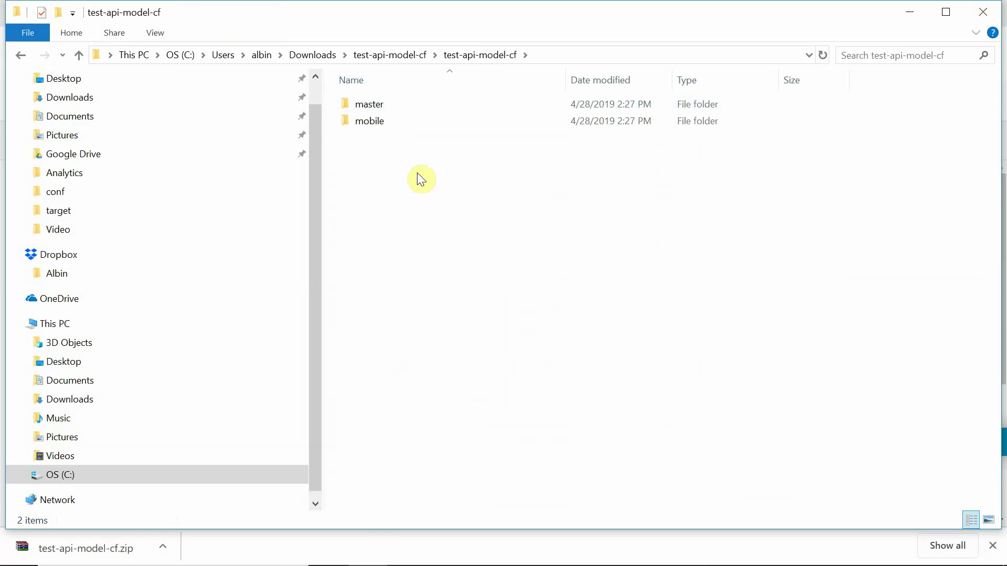
double_click(367, 105)
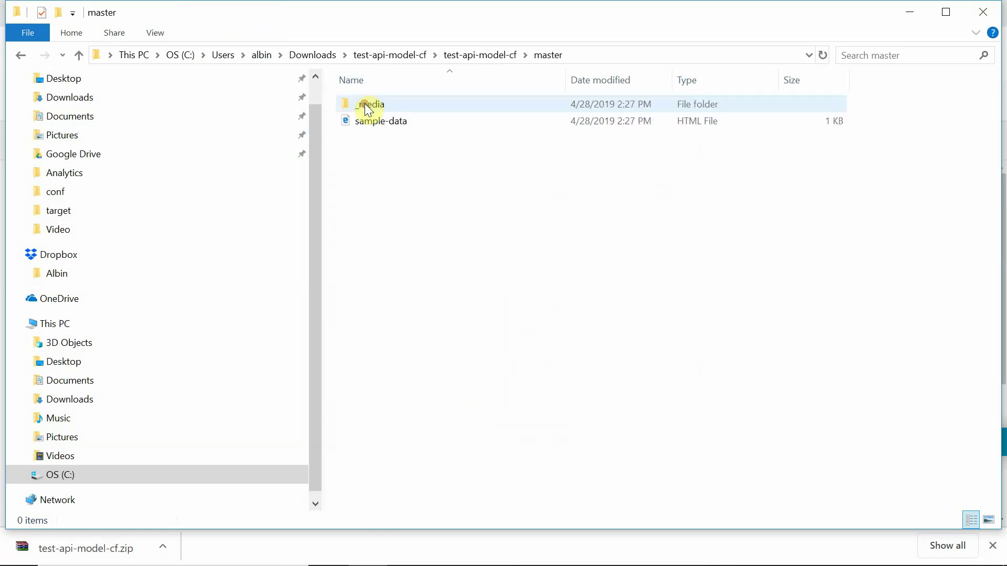
double_click(399, 124)
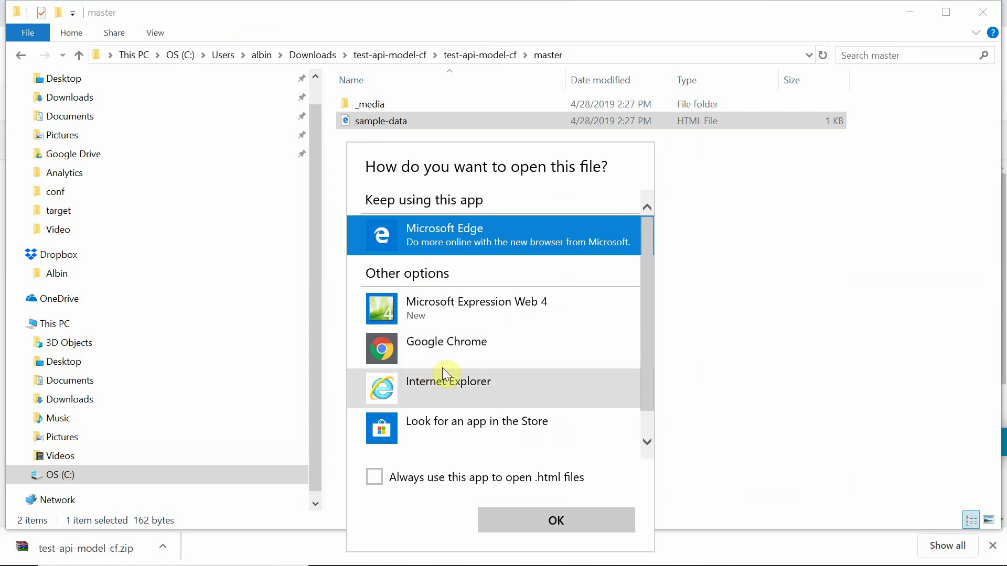
double_click(464, 343)
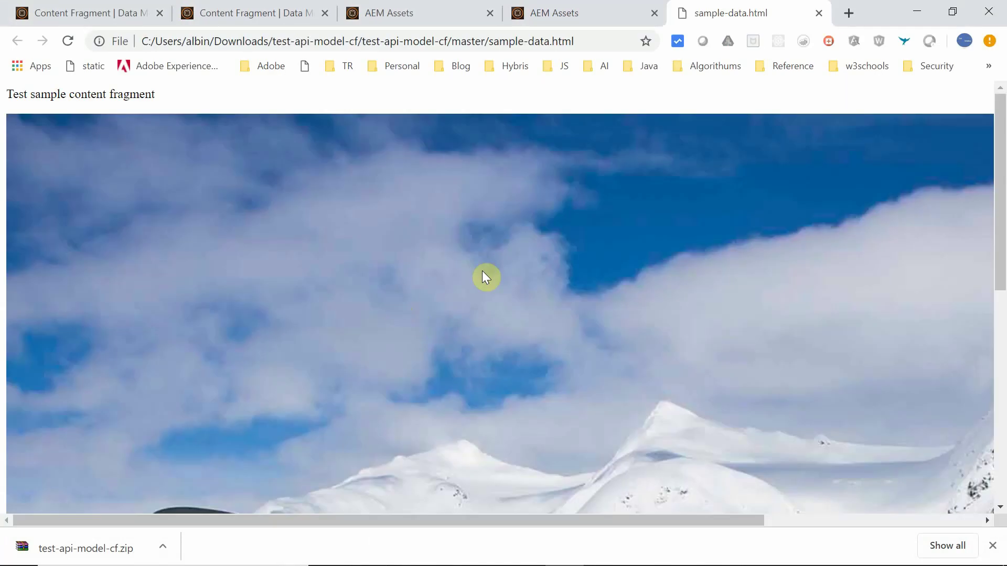
Look over the text and image of the rendered sample-data.html page and view its page source.
left_click_drag(999, 129, 1005, 37)
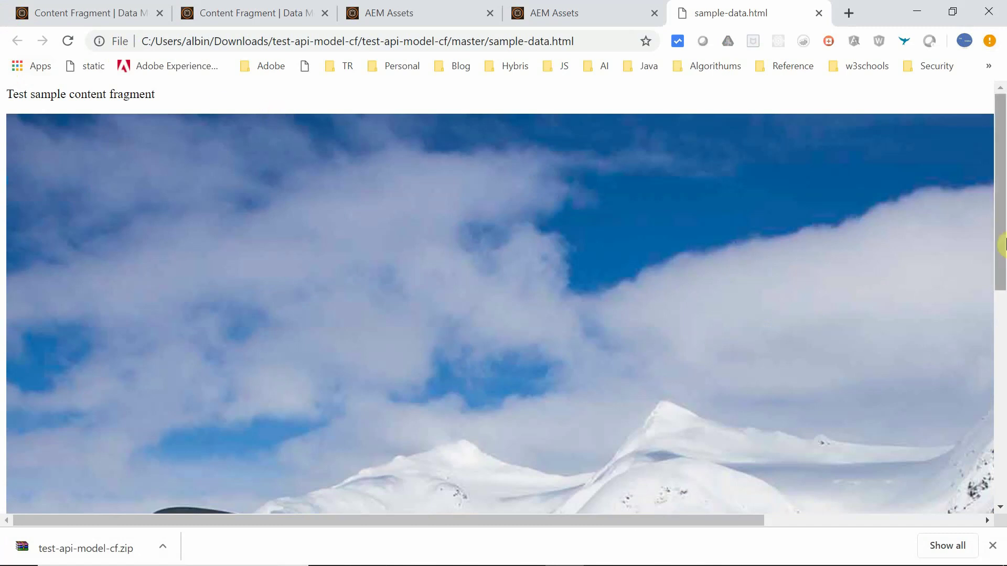
left_click_drag(1000, 135, 978, 331)
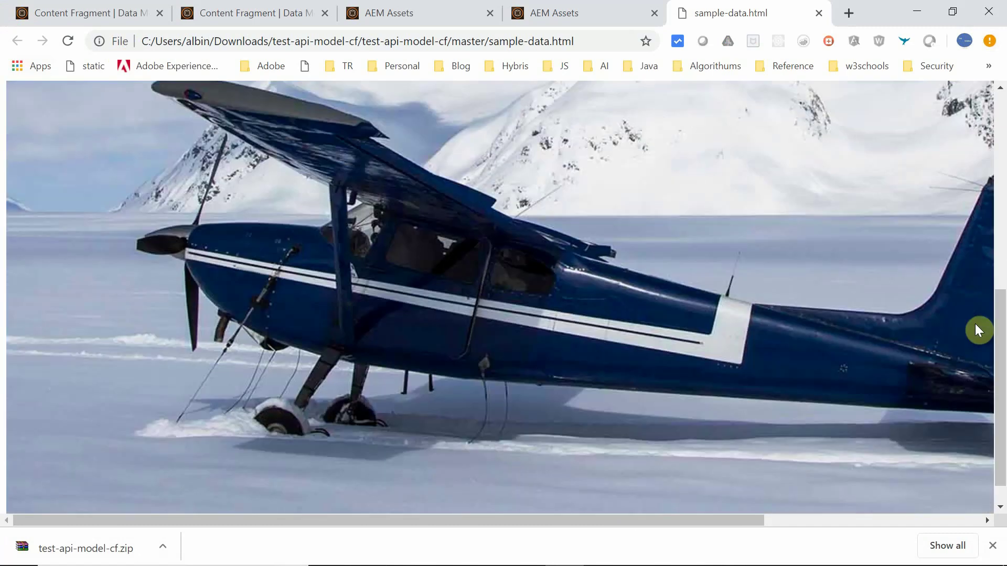
right_click(238, 258)
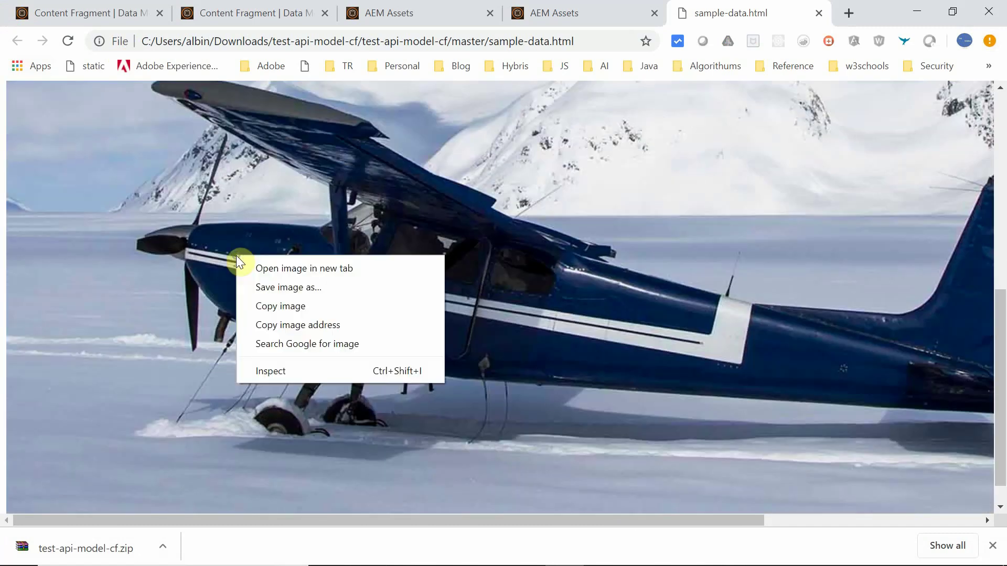
left_click(146, 258)
left_click_drag(1000, 337, 577, 59)
left_click_drag(1003, 355, 1003, 135)
right_click(550, 83)
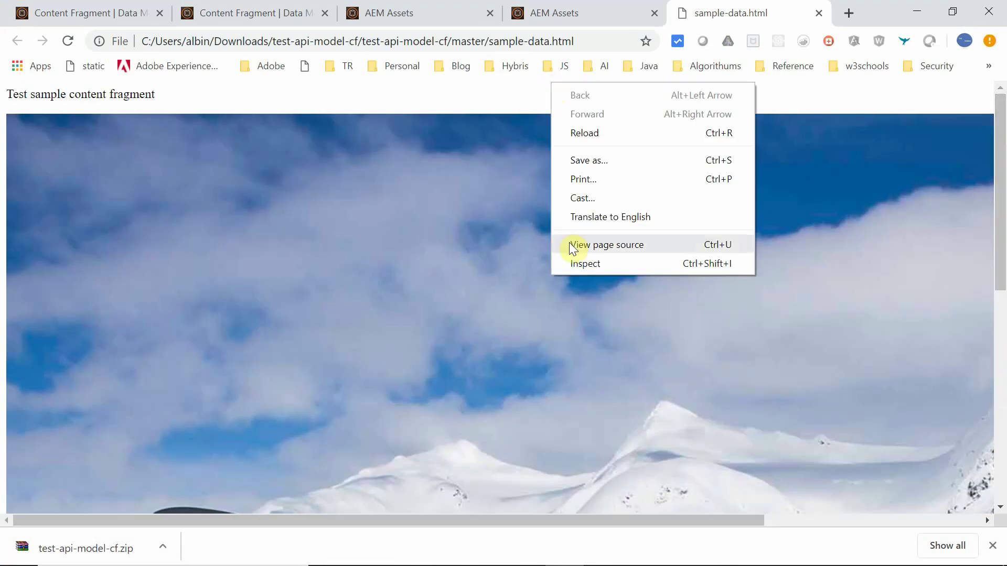
left_click(592, 245)
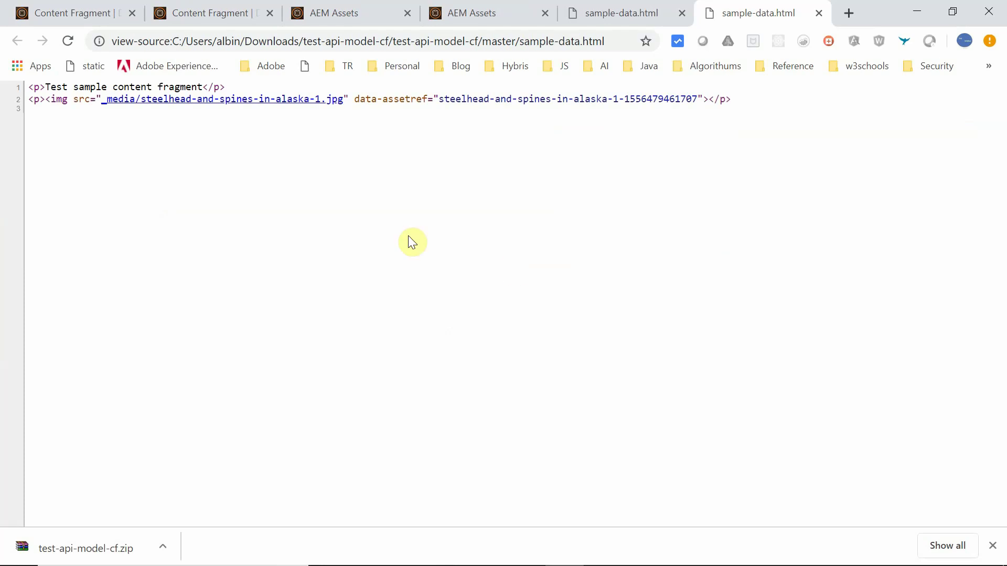